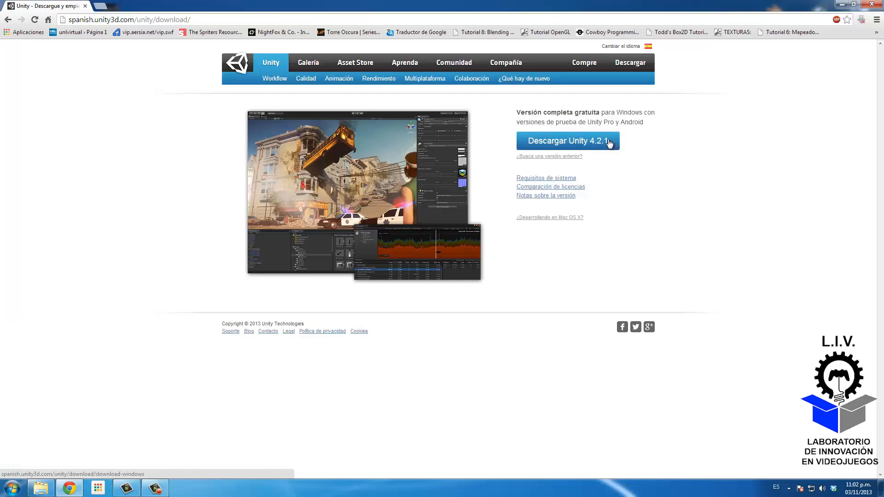
- Minimize the browser, launch Unity from the desktop, and switch the Project Wizard to creating a new project
click(841, 4)
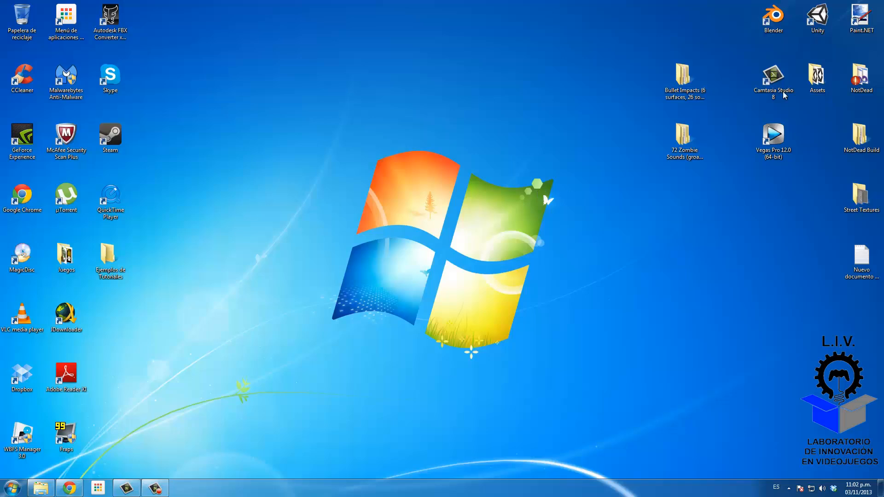
double_click(818, 18)
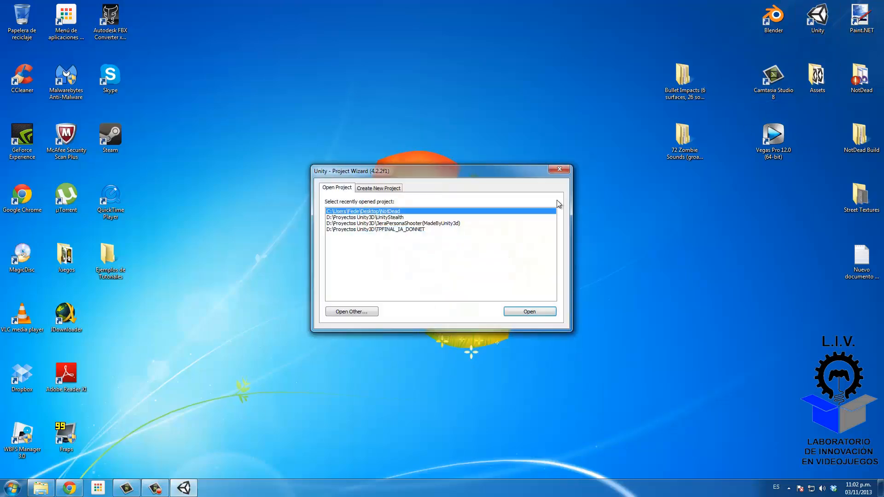
drag(442, 167, 408, 151)
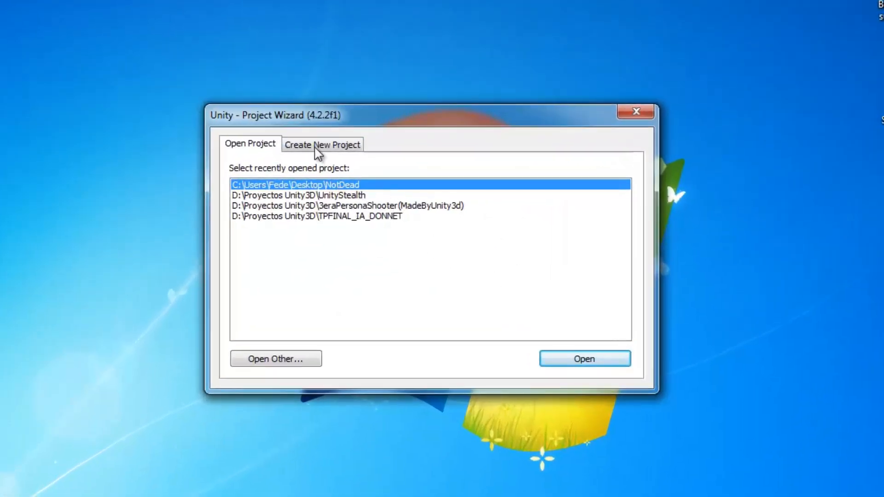
click(339, 171)
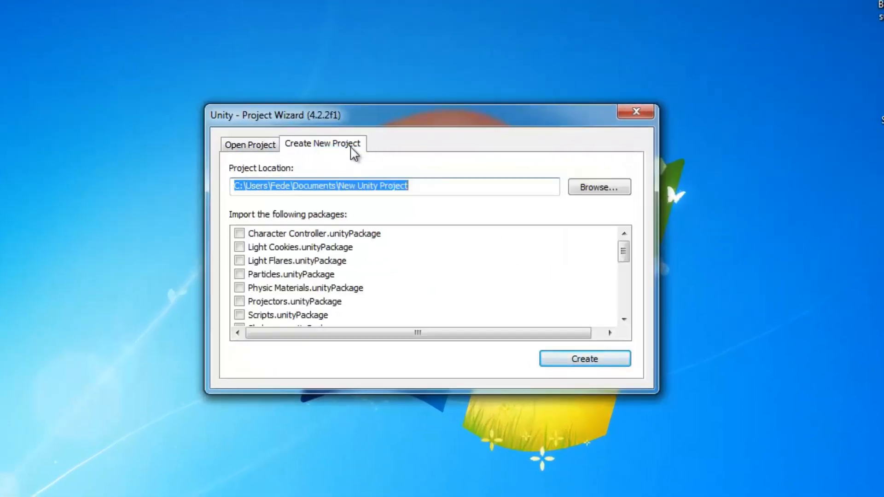
- Browse for the project location and open the Ejemplos de Tutoriales folder on the desktop
click(607, 193)
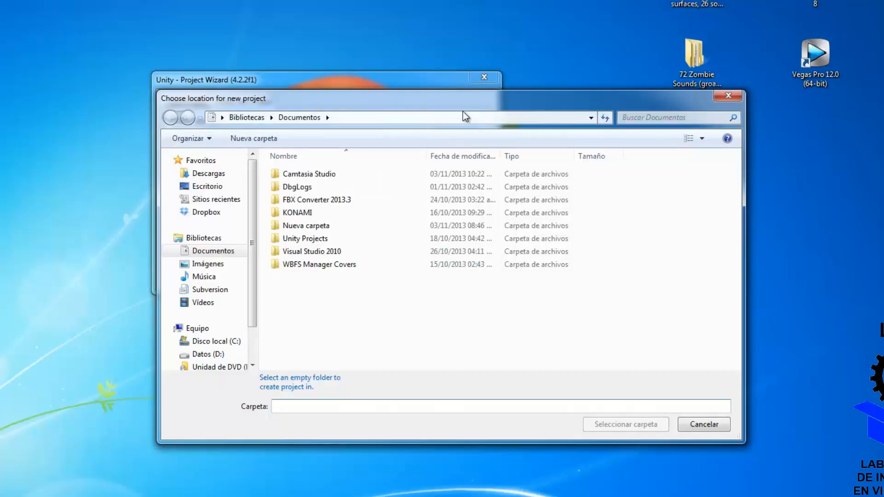
drag(467, 102, 573, 93)
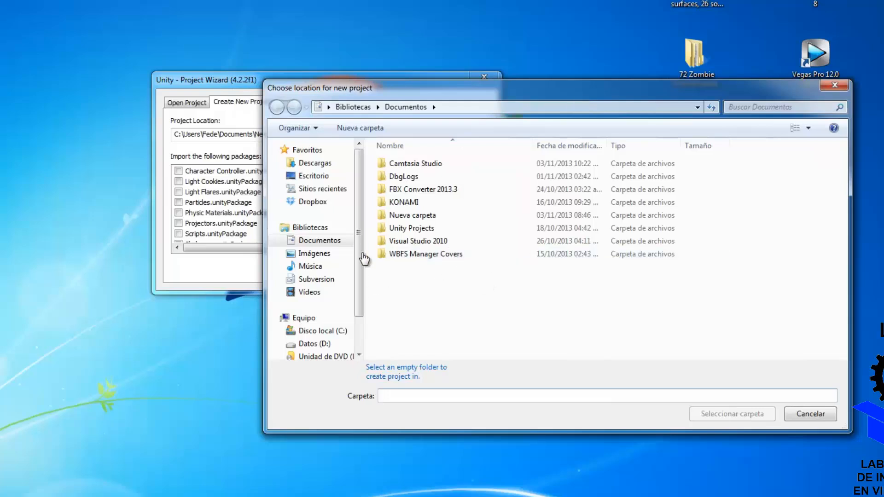
click(324, 176)
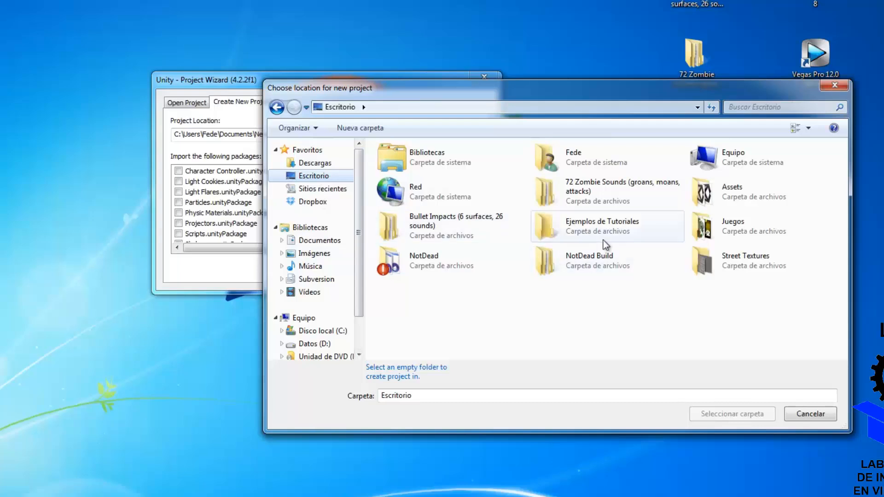
mouse_move(629, 230)
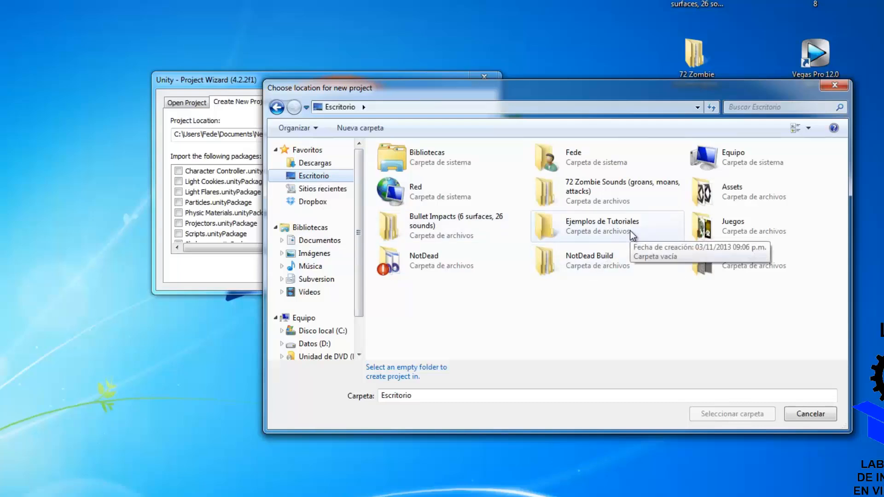
double_click(630, 230)
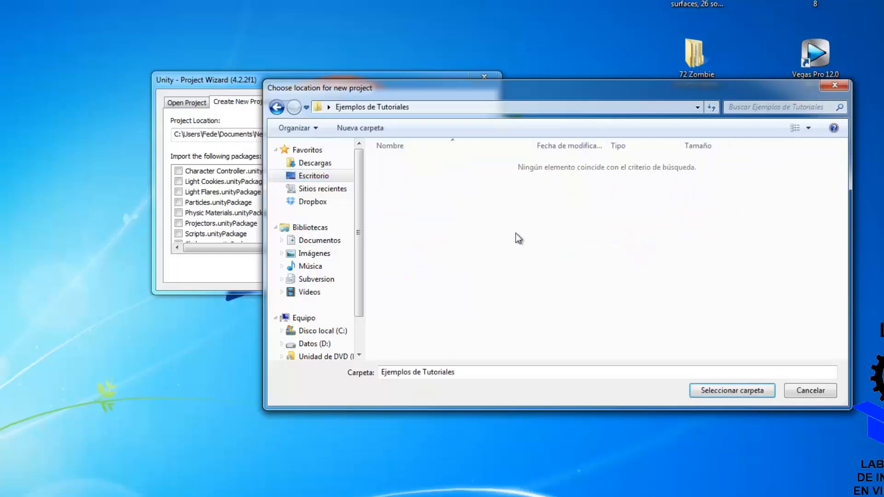
- Create a folder named Tutorial 01 inside Ejemplos de Tutoriales and choose it as the project location
right_click(516, 233)
mouse_move(622, 383)
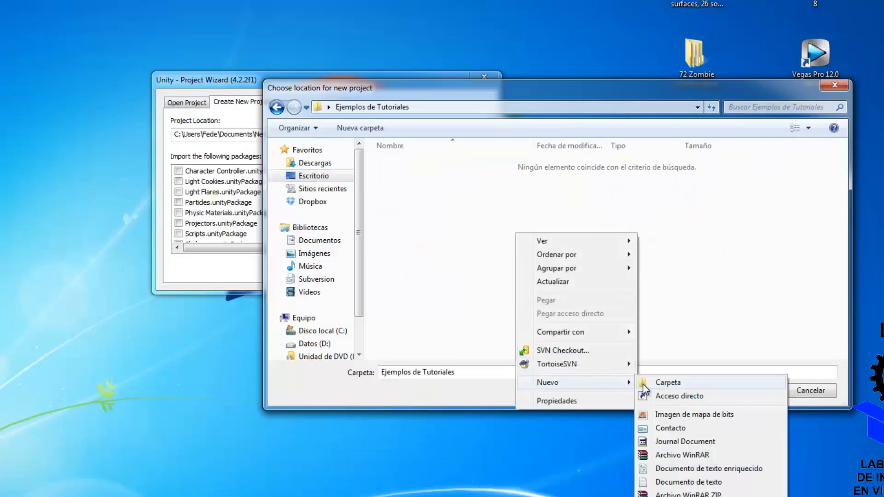
click(651, 385)
text(T)
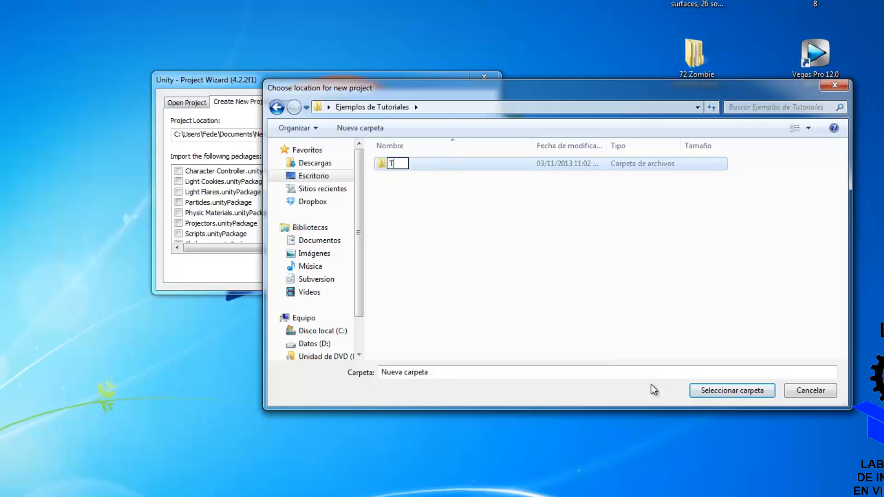
text(utorial 01)
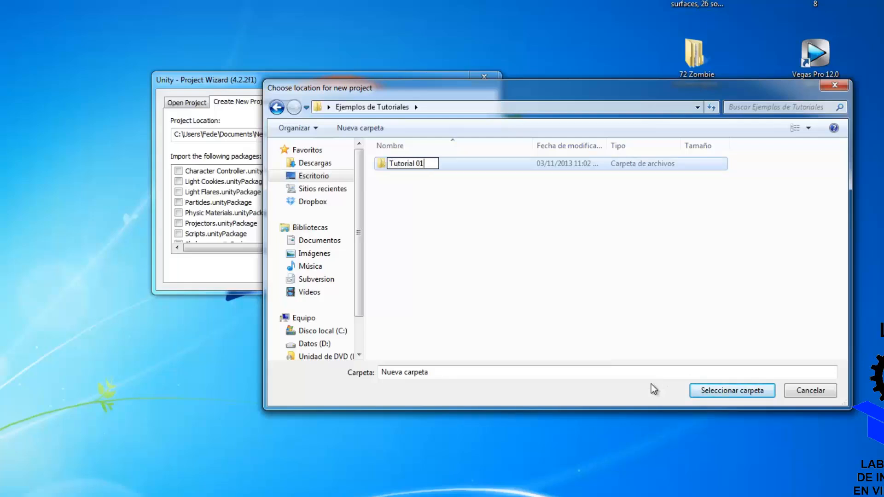
click(512, 222)
click(489, 171)
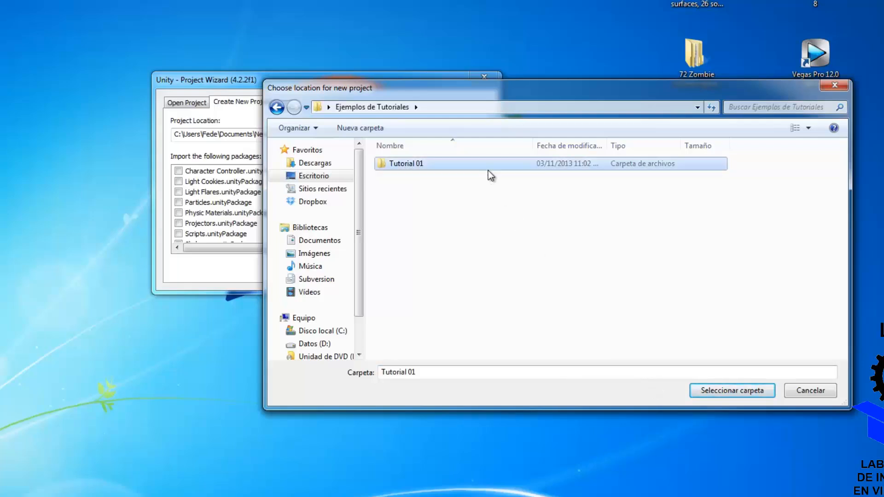
click(759, 391)
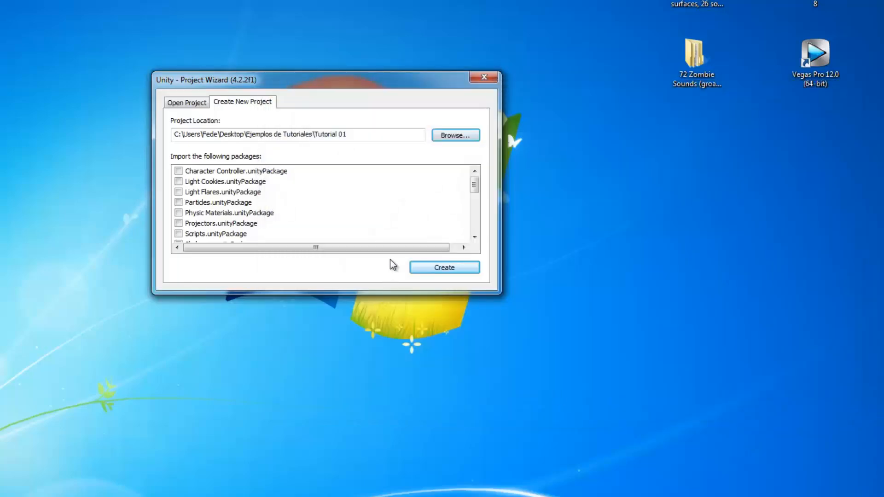
- Create the project without importing any packages, and dismiss the Unity welcome window and the Windows colour-scheme message
click(599, 333)
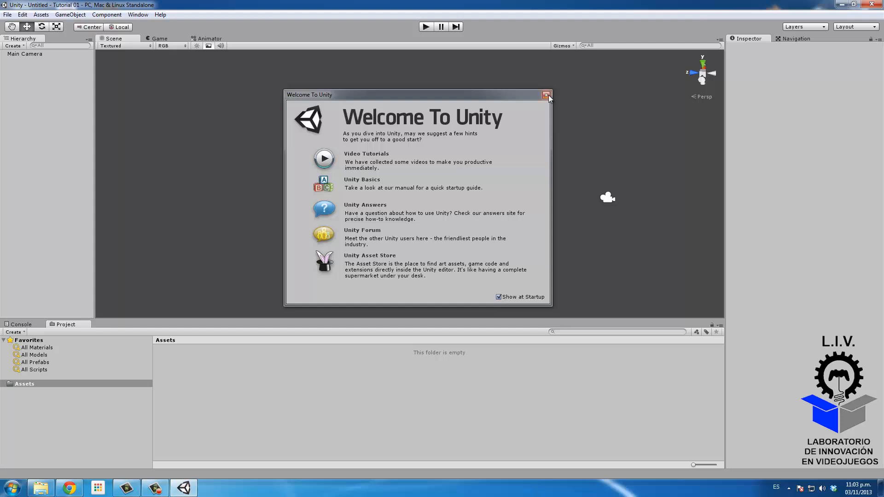
click(546, 95)
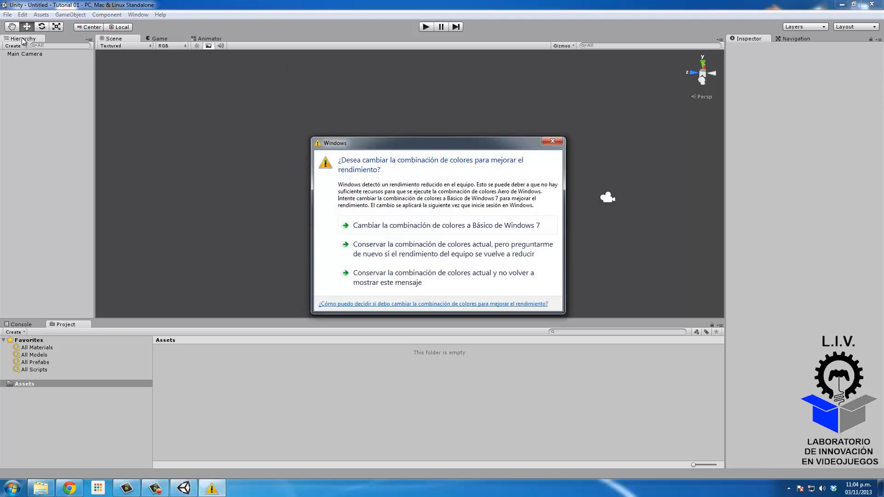
click(552, 141)
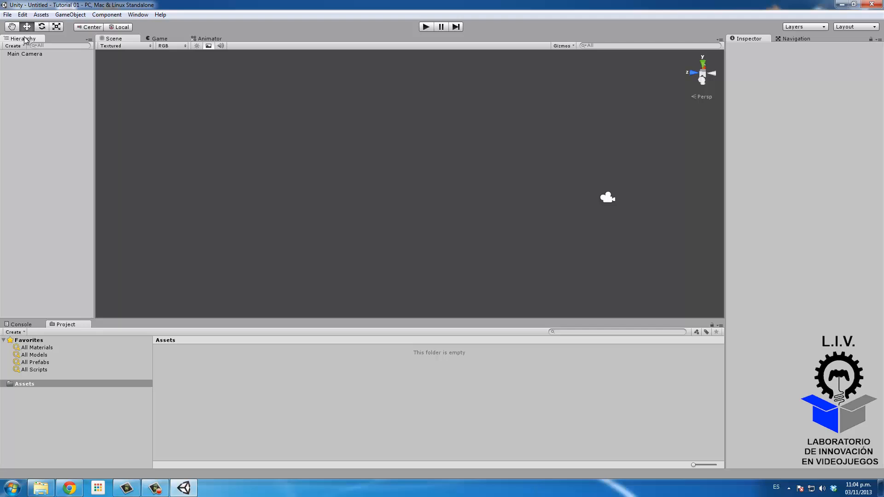
- Try docking the Hierarchy below the Scene view, and dock it back beside the Scene at a narrow width
drag(25, 40, 508, 236)
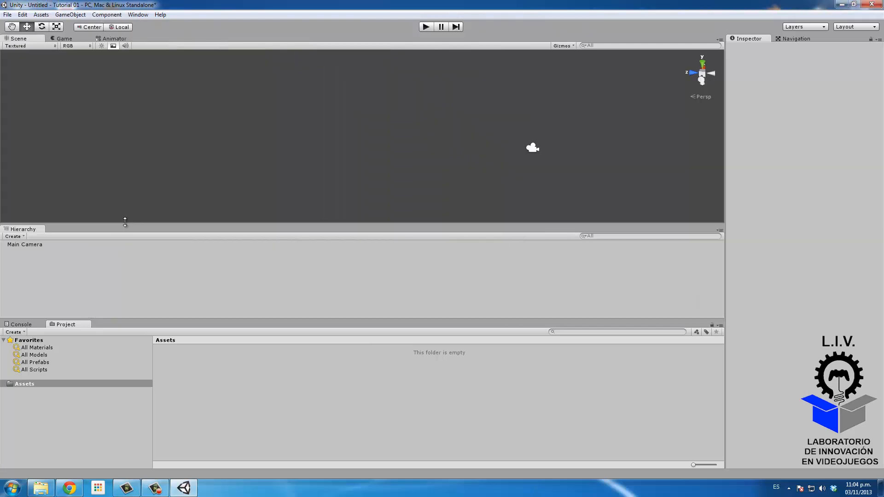
drag(124, 221, 132, 94)
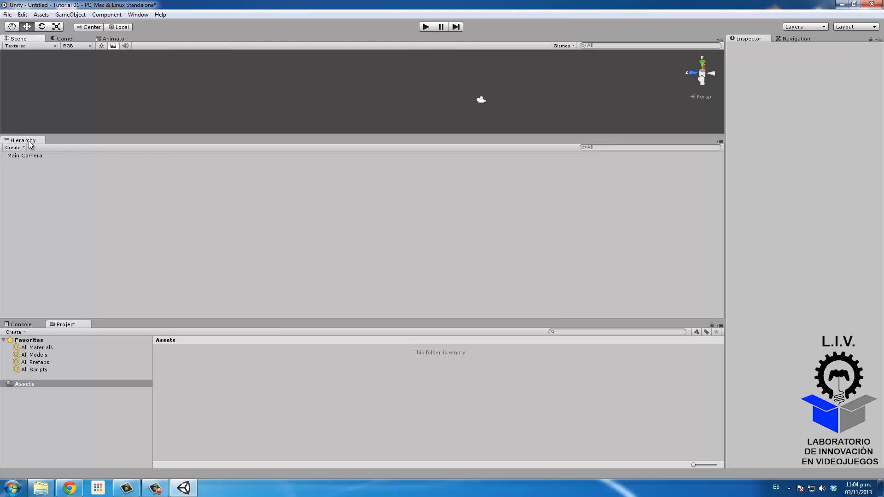
drag(29, 142, 30, 81)
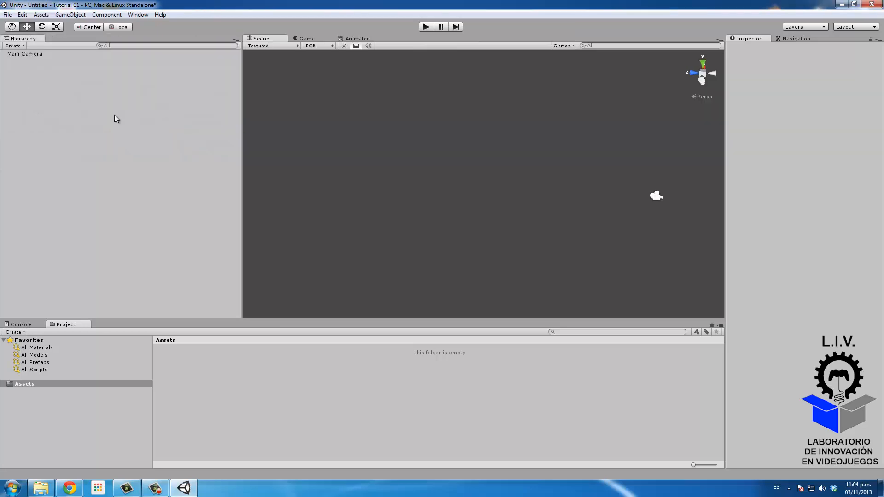
drag(241, 101, 101, 110)
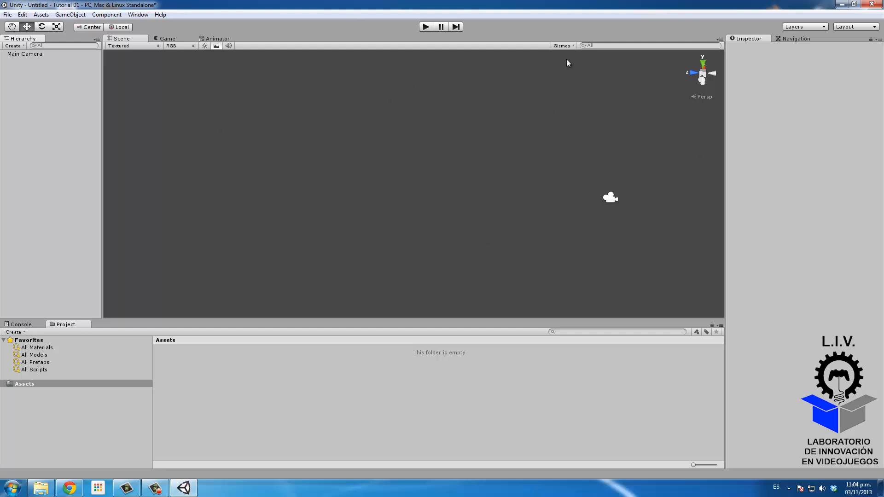
drag(102, 219, 106, 221)
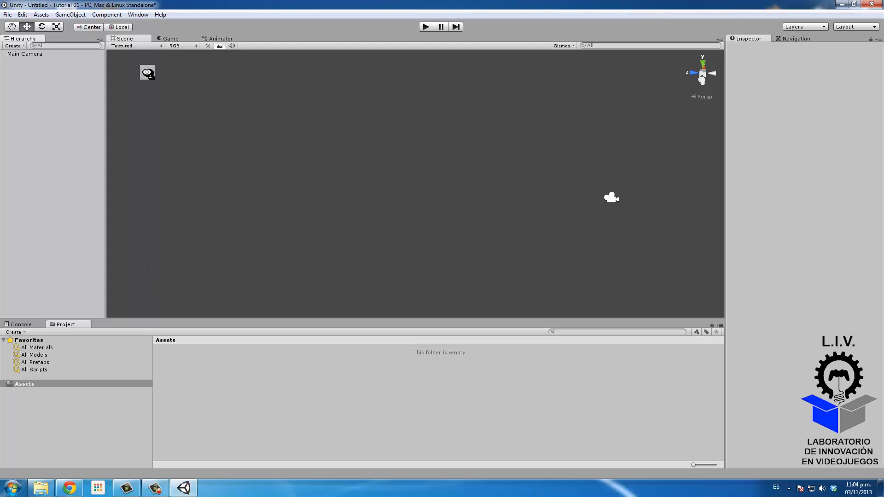
- Examine the Main Camera from different angles in the Scene view, selecting it and clearing the selection
alt+drag(148, 72, 251, 145)
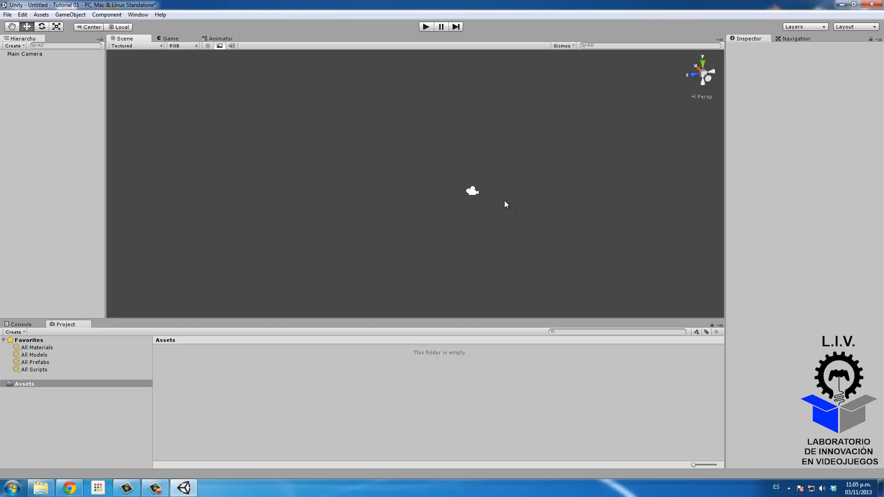
alt+drag(550, 173, 579, 167)
middle_drag(382, 233, 409, 194)
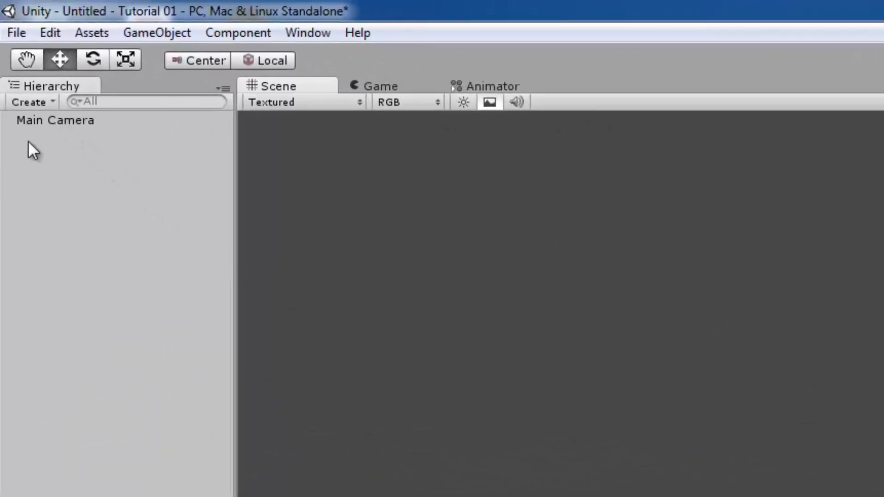
click(49, 120)
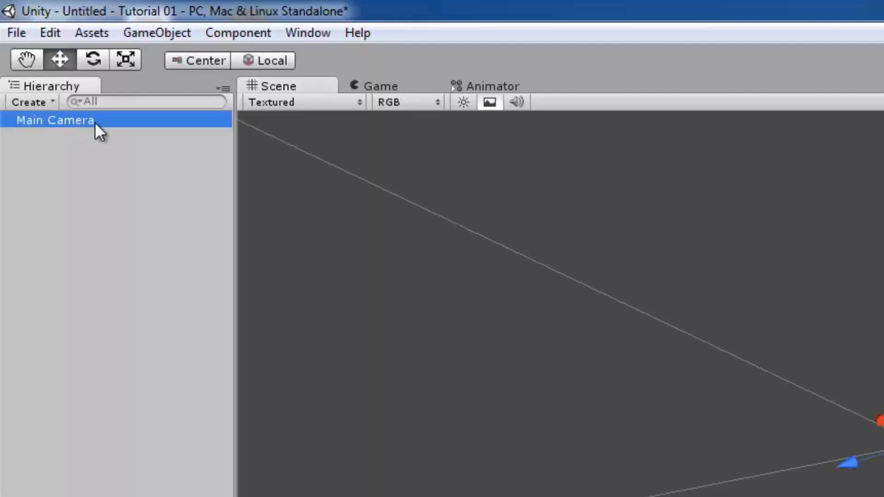
right_drag(591, 245, 507, 218)
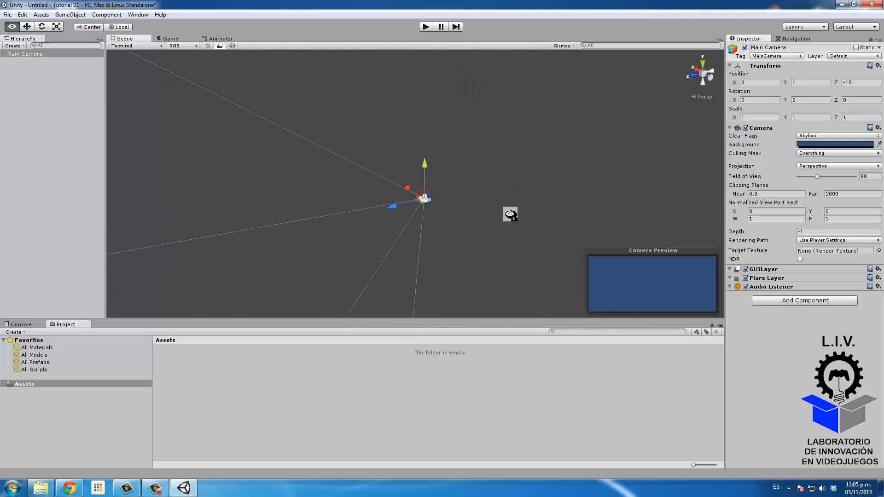
click(24, 89)
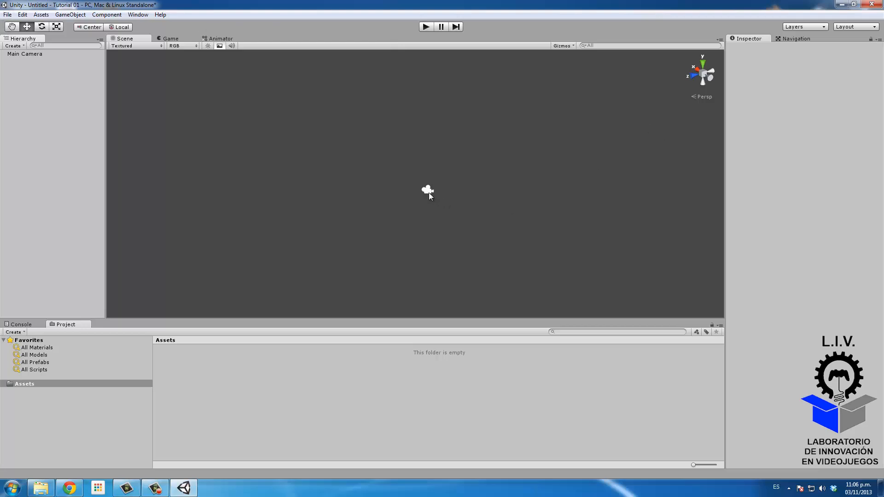
- Select the Main Camera and examine its Transform and Camera component properties, collapsing and expanding both components
click(28, 55)
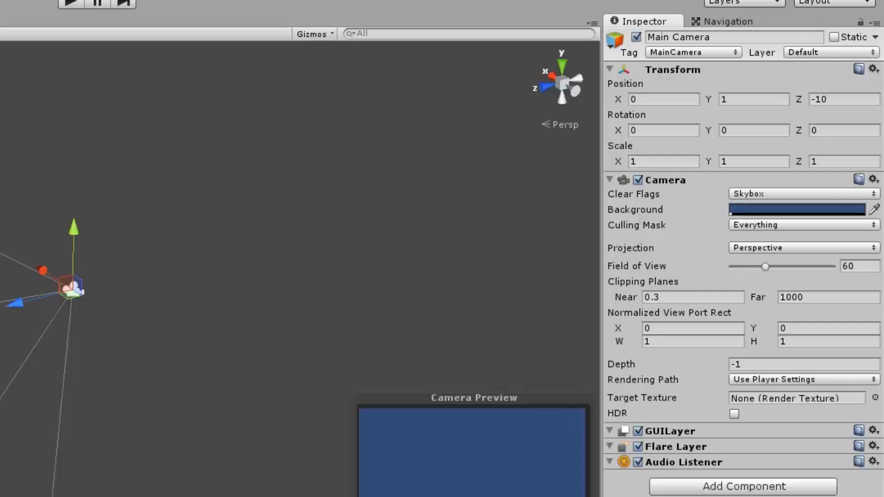
click(661, 72)
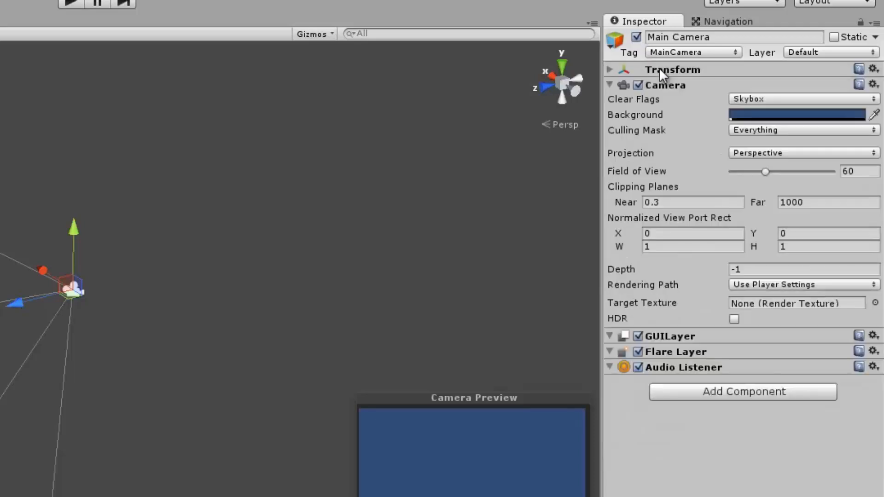
click(659, 83)
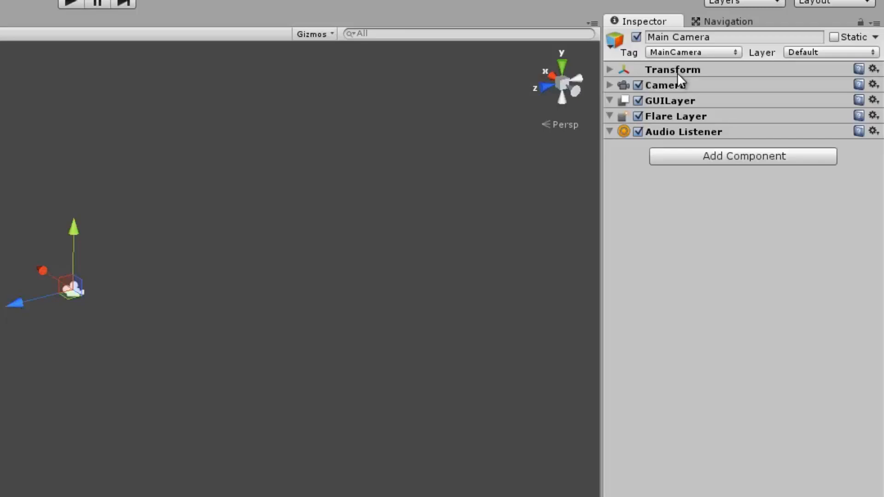
click(667, 83)
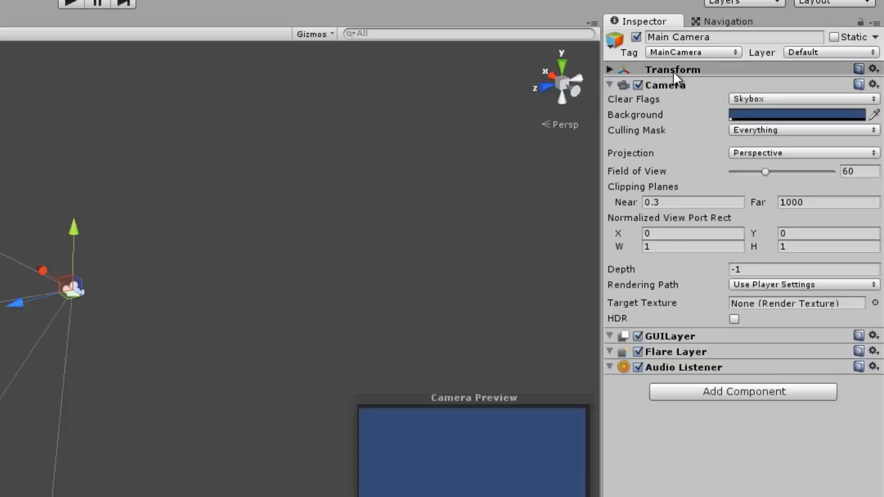
click(673, 70)
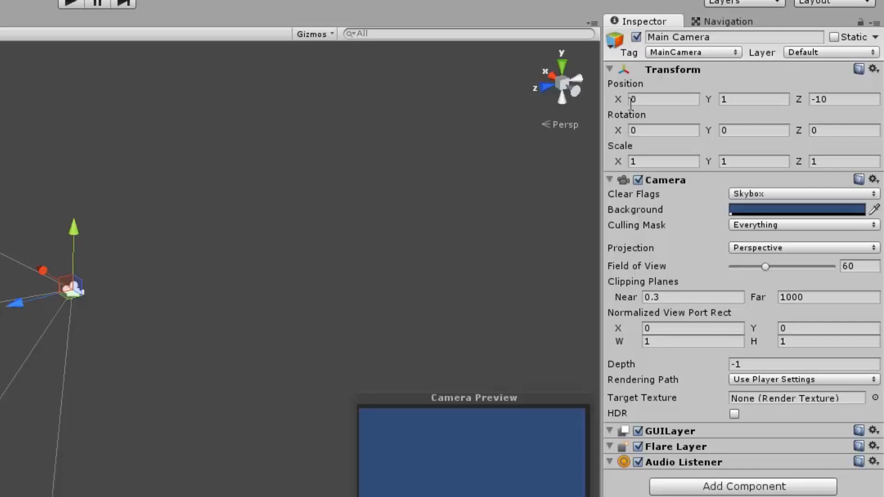
text(0)
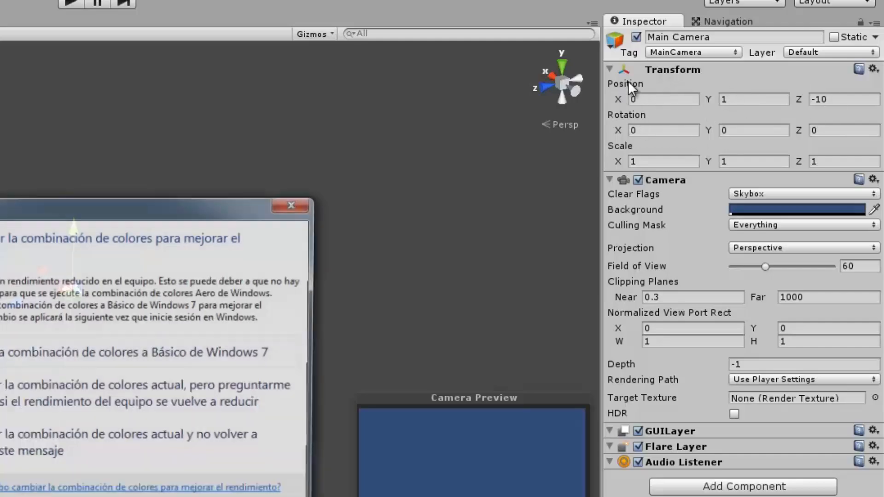
click(298, 202)
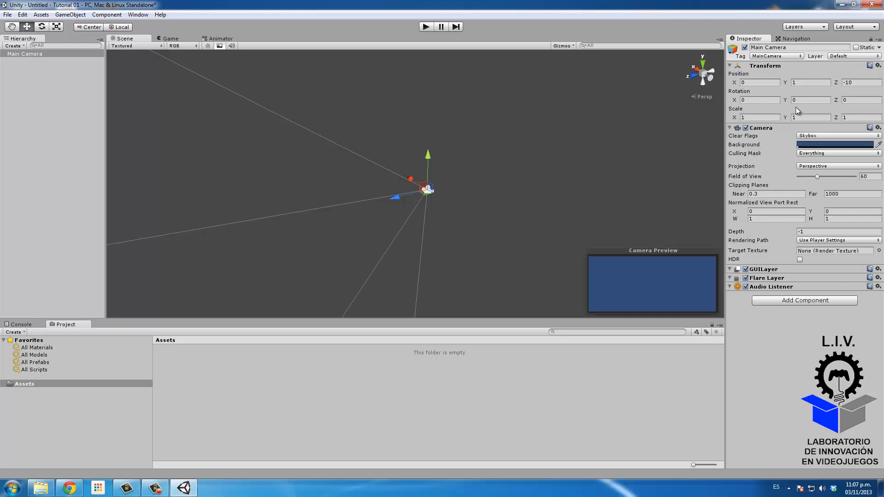
right_drag(500, 132, 528, 122)
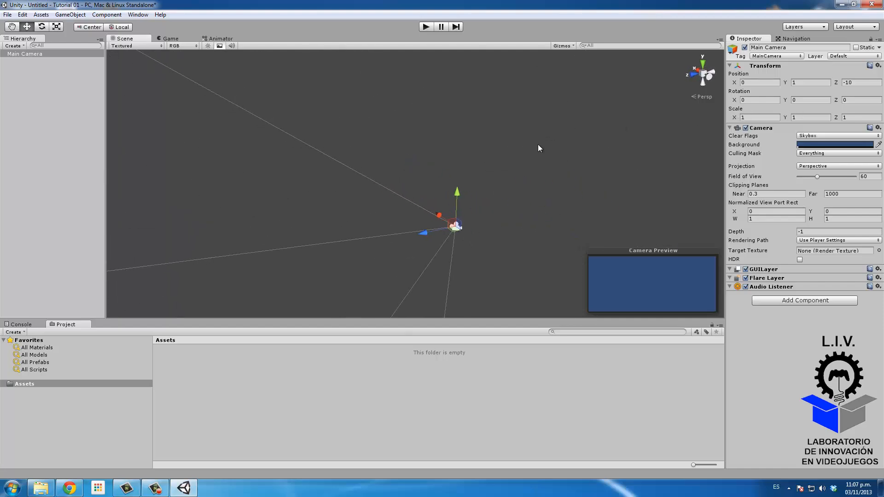
- Switch to the Windows desktop and open the Tutorial 01 project folder inside Ejemplos de Tutoriales
right_drag(487, 201, 482, 205)
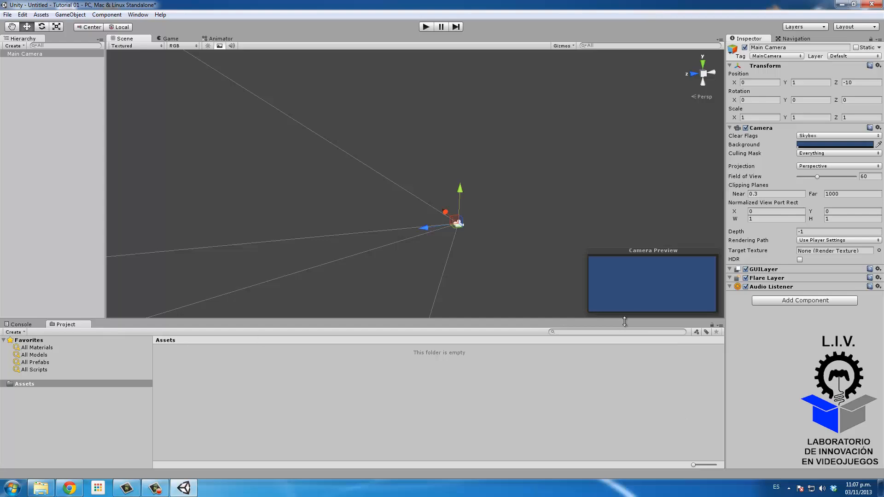
click(838, 4)
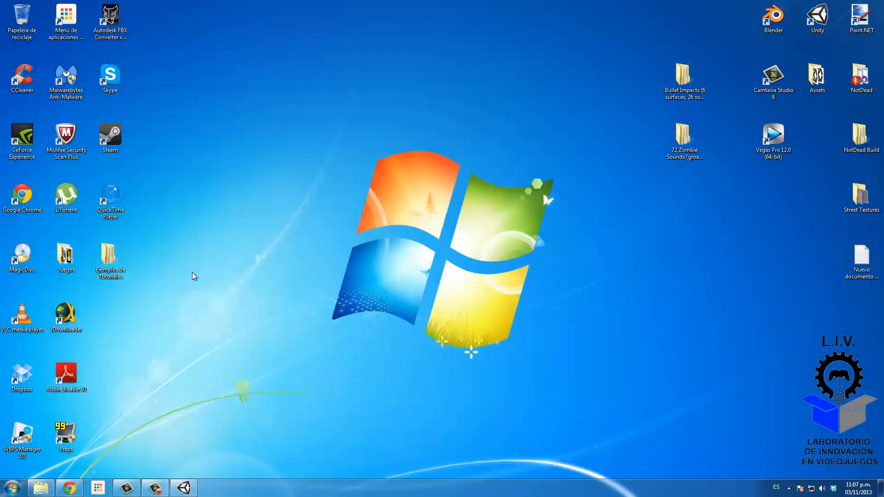
double_click(109, 255)
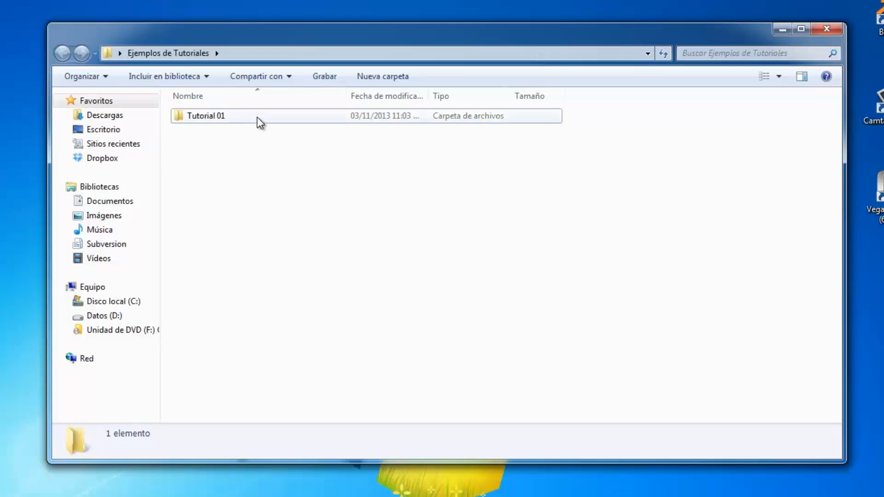
double_click(257, 117)
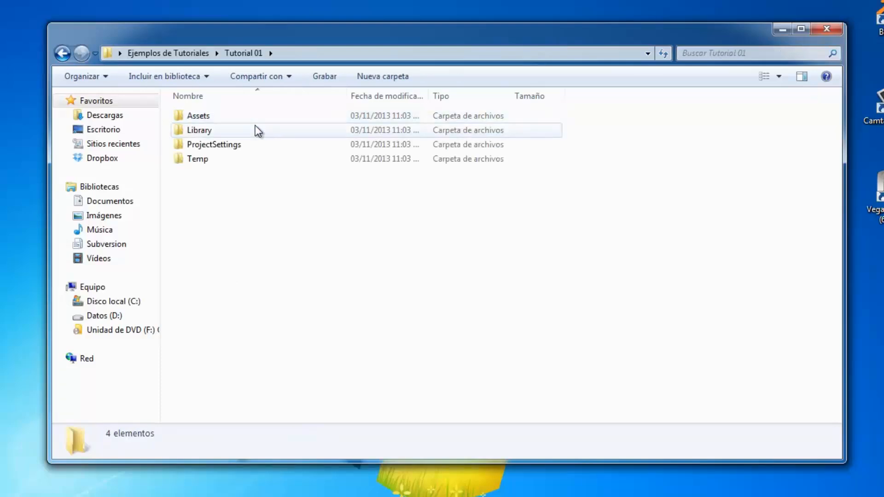
- Examine the project's Assets, Library, ProjectSettings and Temp folders, selecting each of them in turn
click(255, 129)
click(255, 145)
click(253, 158)
click(230, 118)
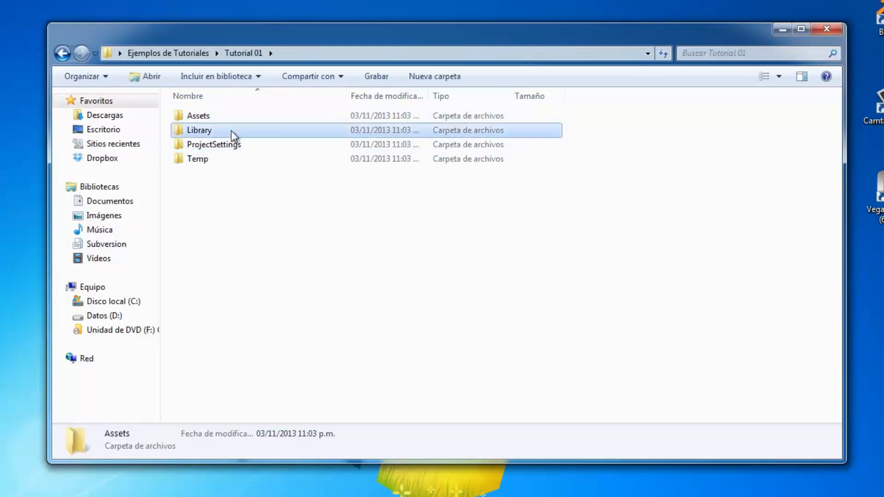
click(231, 144)
click(233, 158)
click(230, 117)
click(232, 130)
click(232, 145)
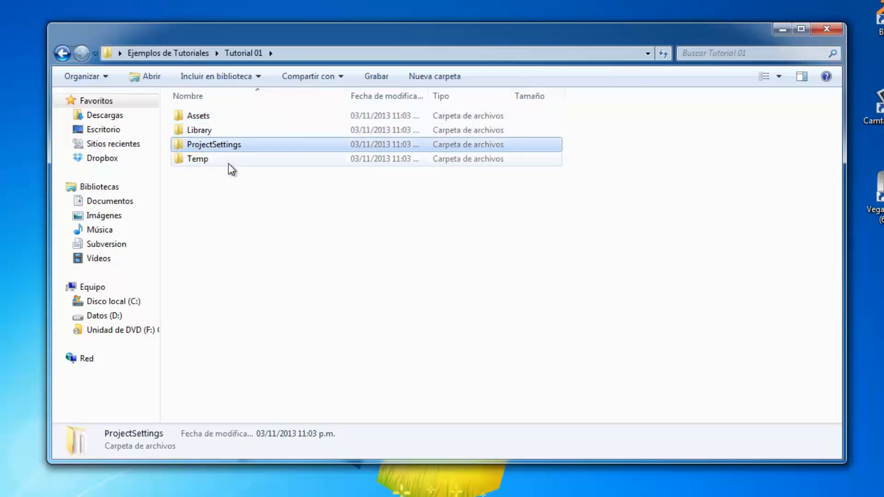
click(231, 159)
click(214, 118)
click(217, 131)
click(216, 145)
click(216, 159)
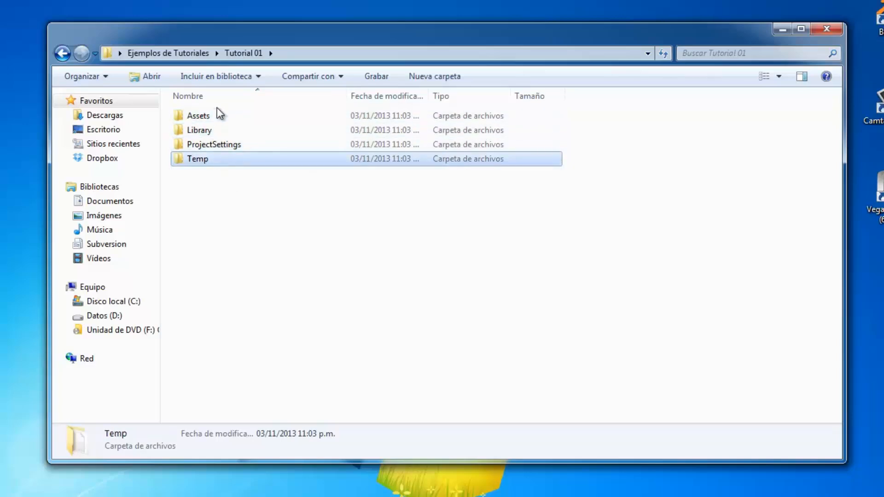
click(220, 116)
click(219, 130)
click(219, 144)
click(219, 157)
- Open the project's Assets folder in Windows Explorer and compare it with the Assets folder in Unity
click(262, 115)
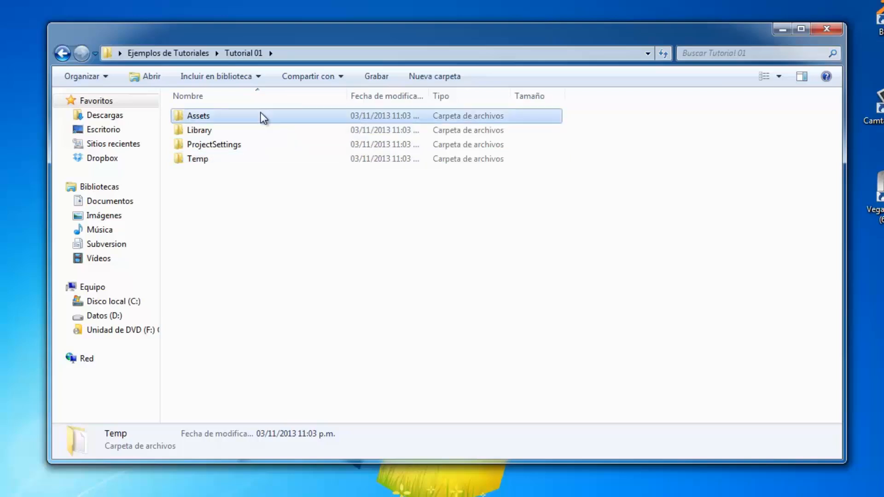
double_click(264, 115)
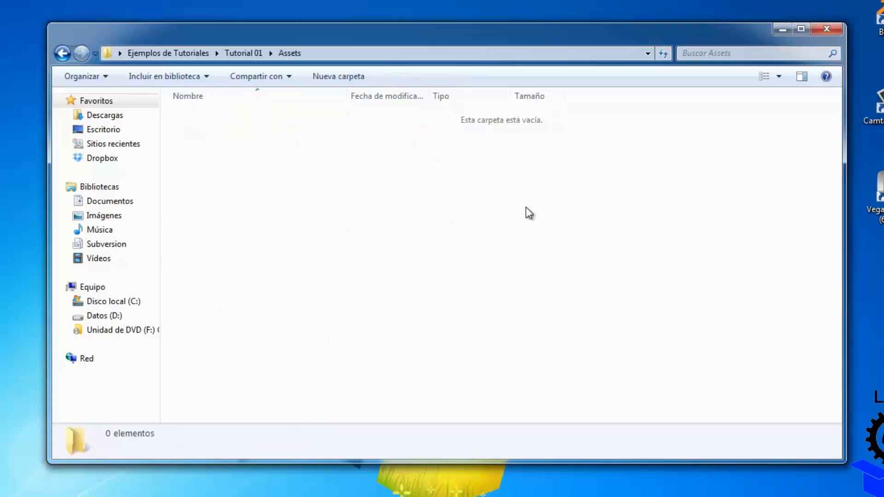
click(185, 490)
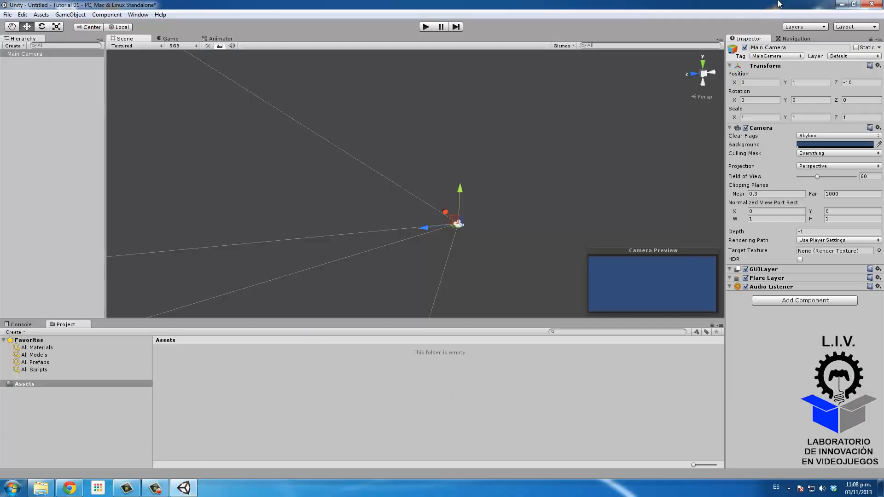
- Go back to the Tutorial 01 folder in Windows Explorer, examine ProjectSettings and Temp, and return to Unity
click(841, 4)
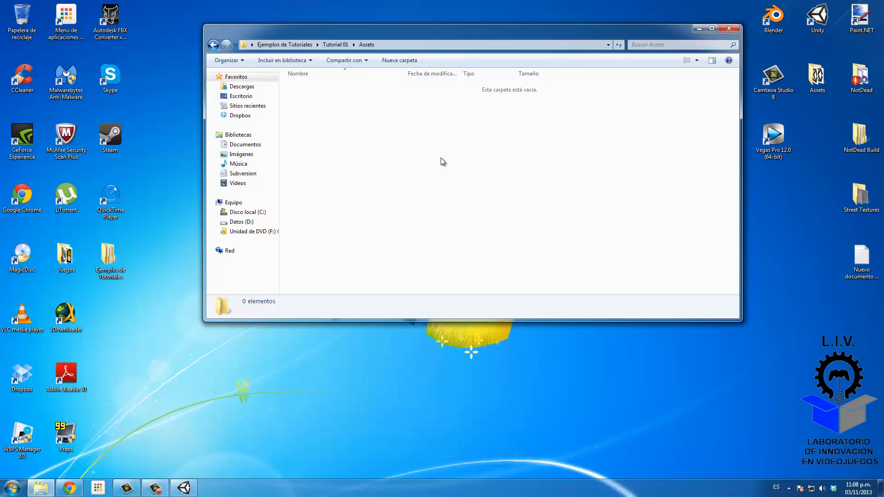
click(213, 44)
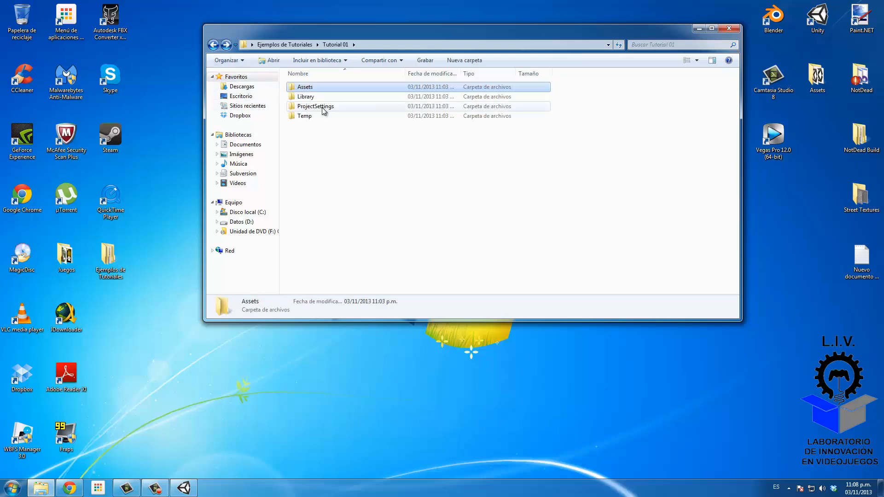
click(333, 108)
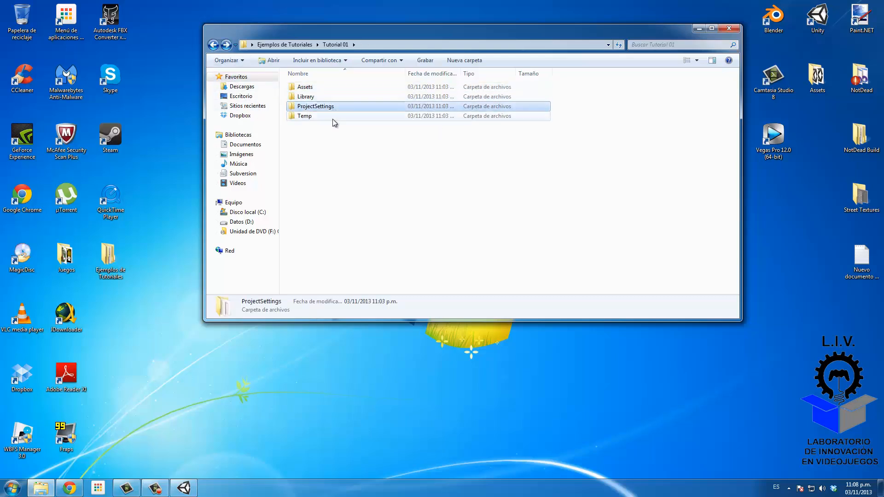
click(329, 118)
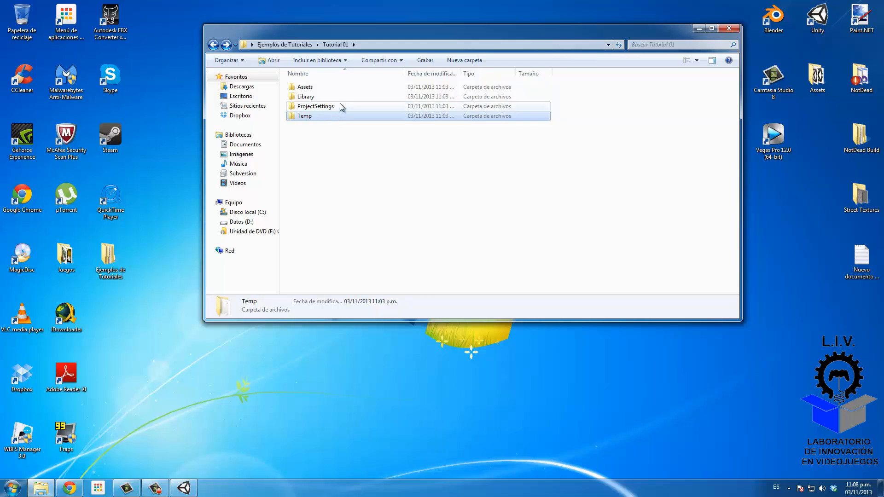
click(185, 488)
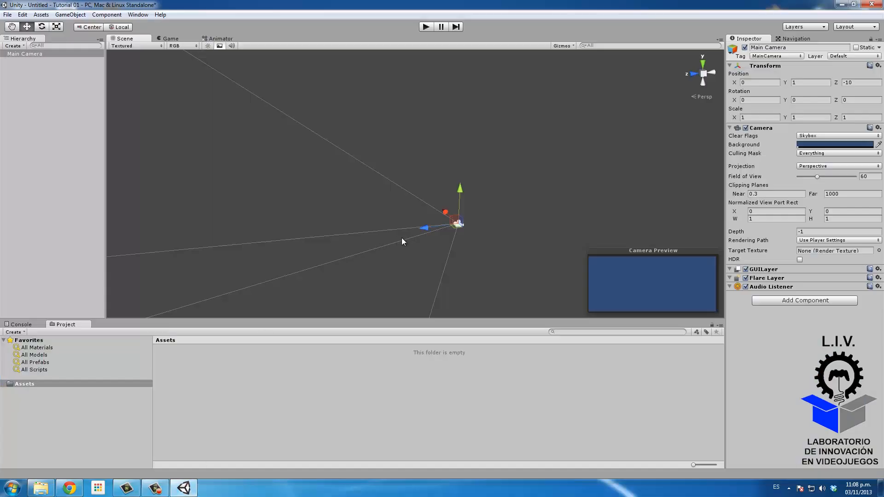
- Create a new folder named Script in the project's Assets folder
alt+drag(373, 170, 346, 187)
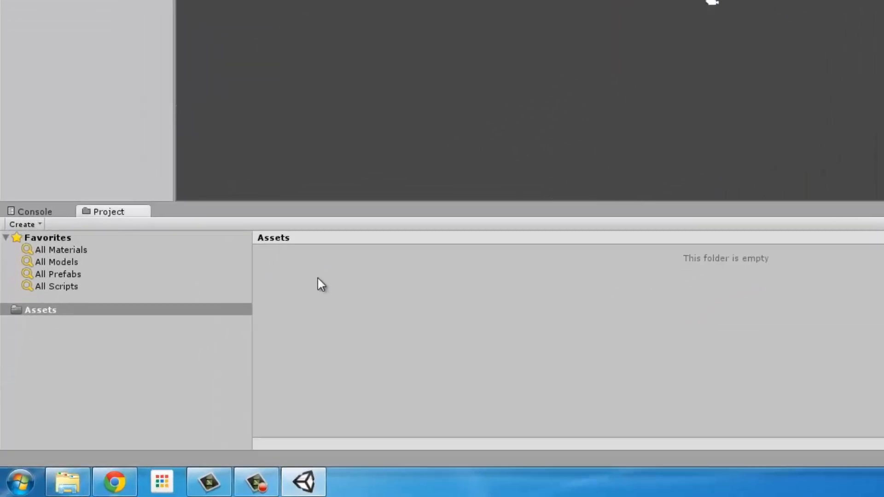
right_click(356, 290)
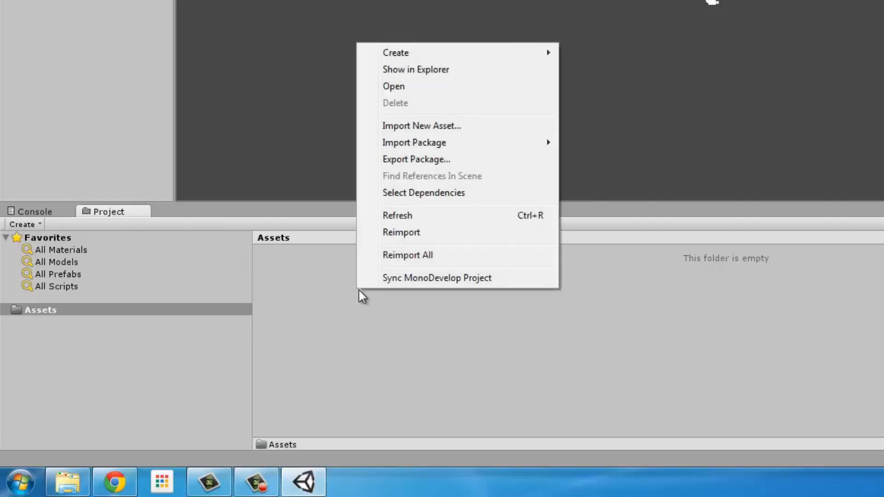
mouse_move(546, 59)
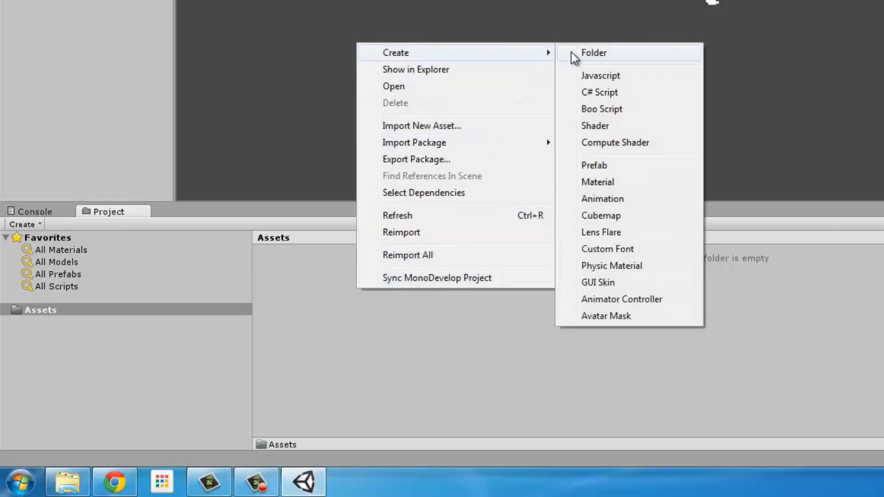
right_click(423, 340)
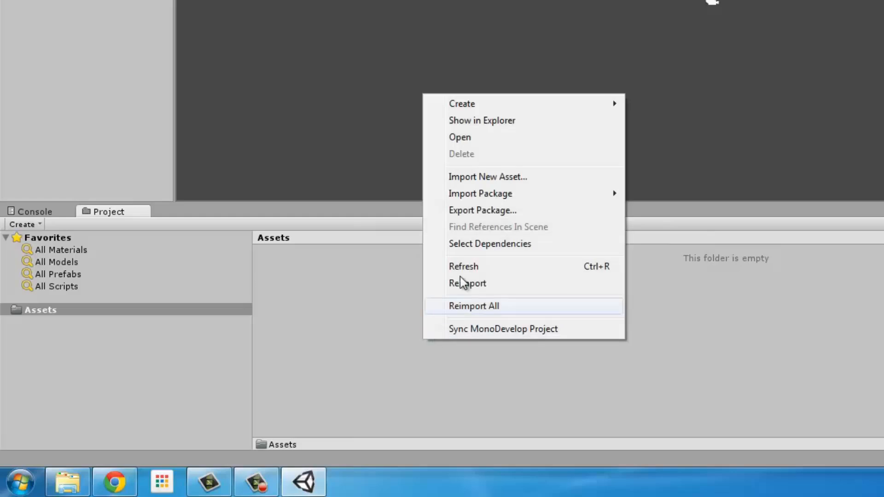
mouse_move(534, 110)
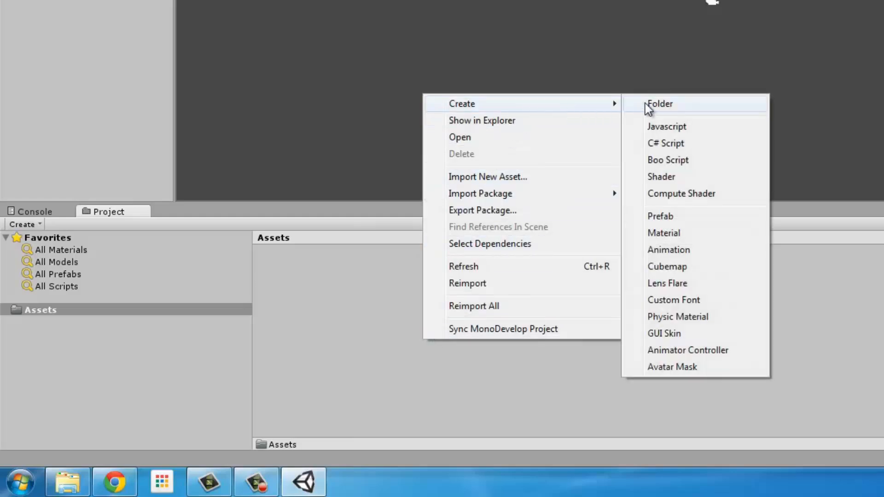
click(659, 103)
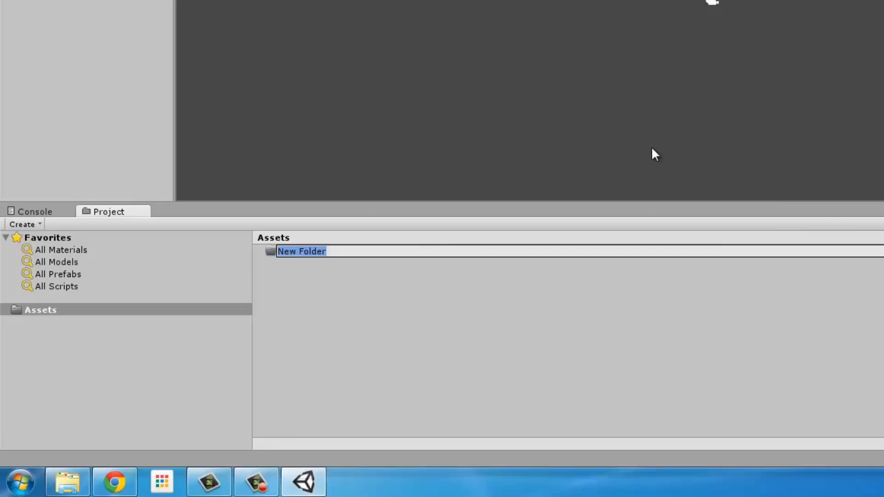
text(Scr)
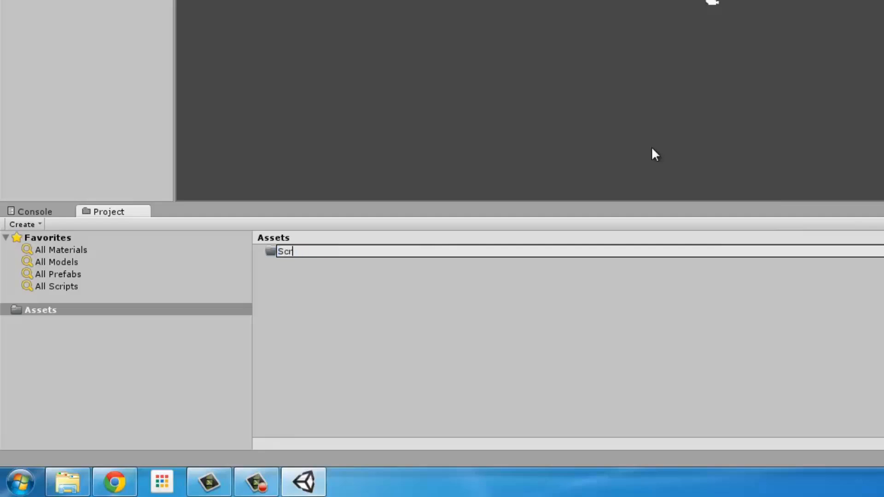
text(ipt)
key(Return)
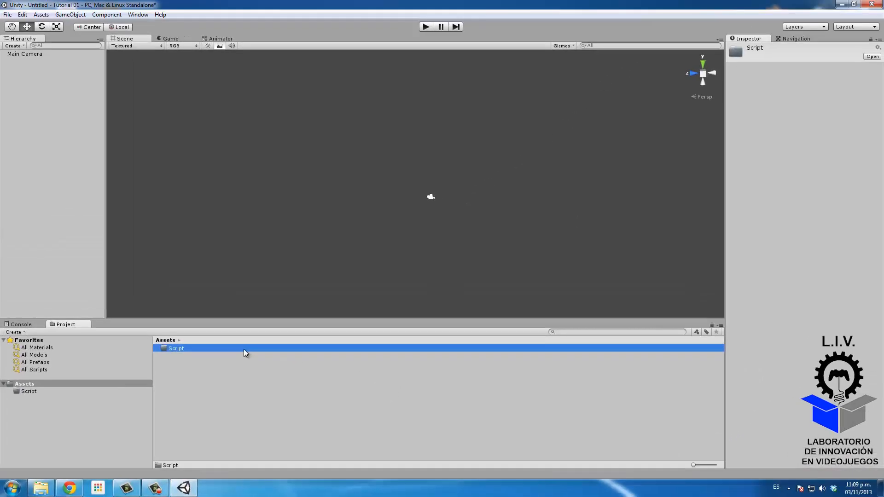
- Look inside the Script folder, locate it on disk in Tutorial 01's Assets folder with Windows Explorer, and return to Unity
double_click(244, 349)
click(164, 340)
click(879, 488)
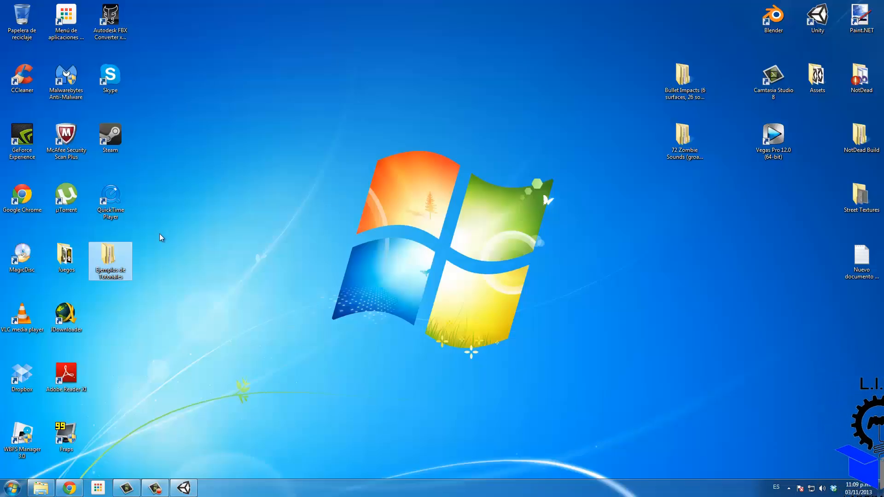
double_click(110, 258)
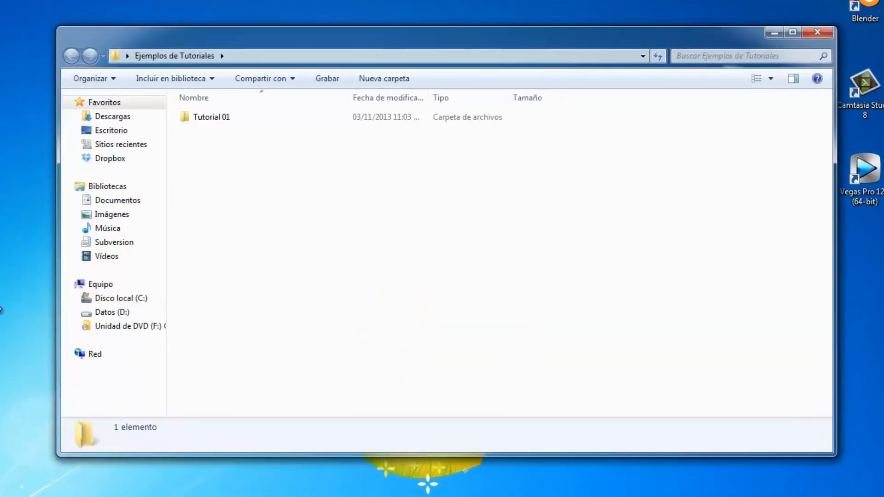
double_click(239, 118)
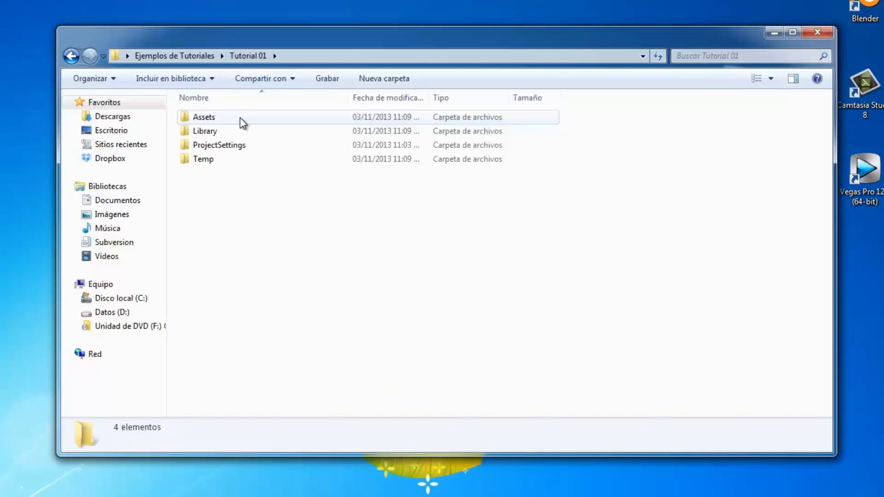
double_click(248, 122)
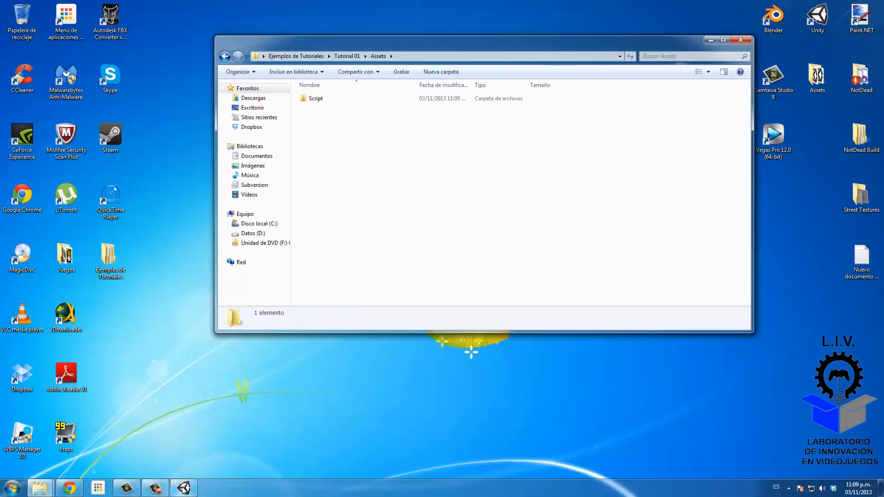
click(183, 489)
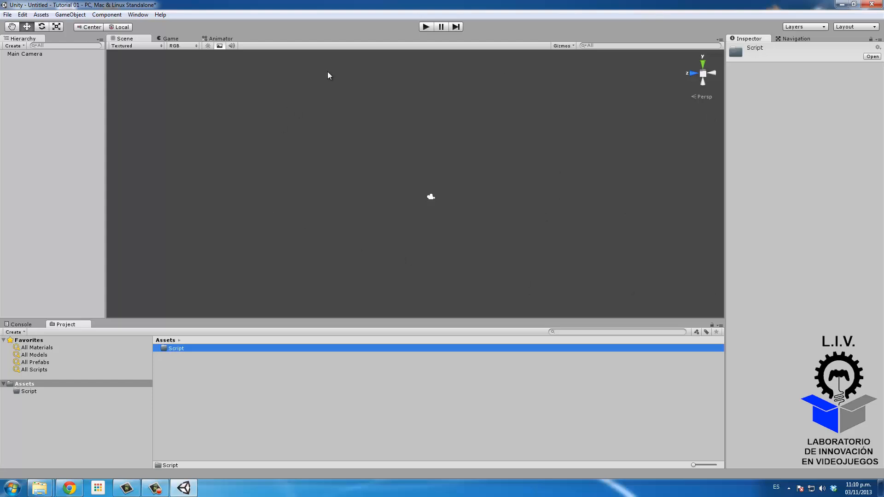
- Add a Plane object to the scene and dismiss the Windows colour-scheme message
alt+click(426, 156)
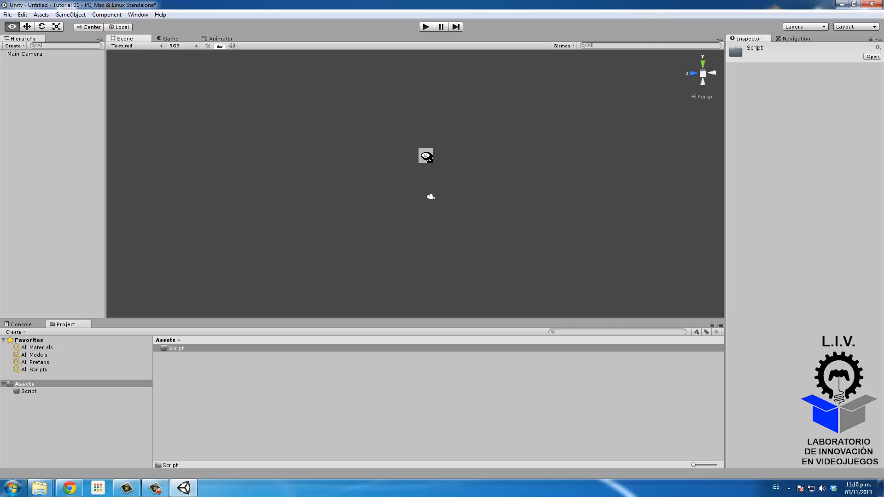
alt+drag(425, 155, 359, 206)
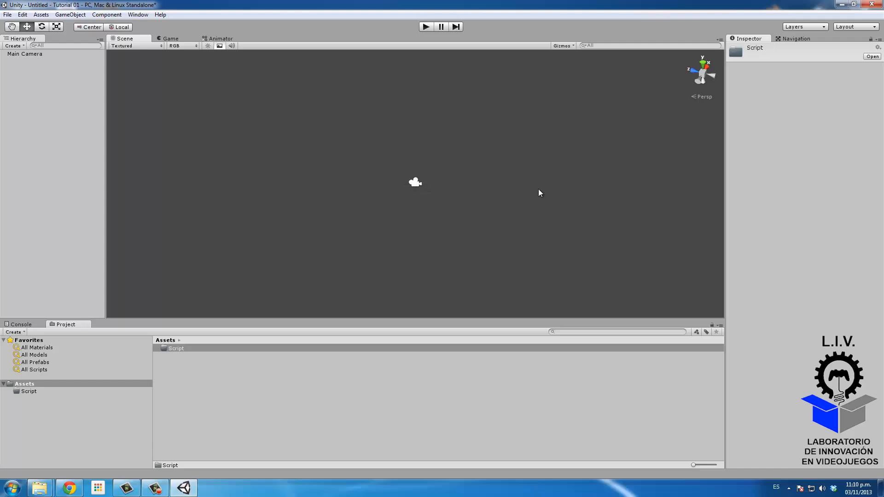
alt+drag(537, 187, 537, 181)
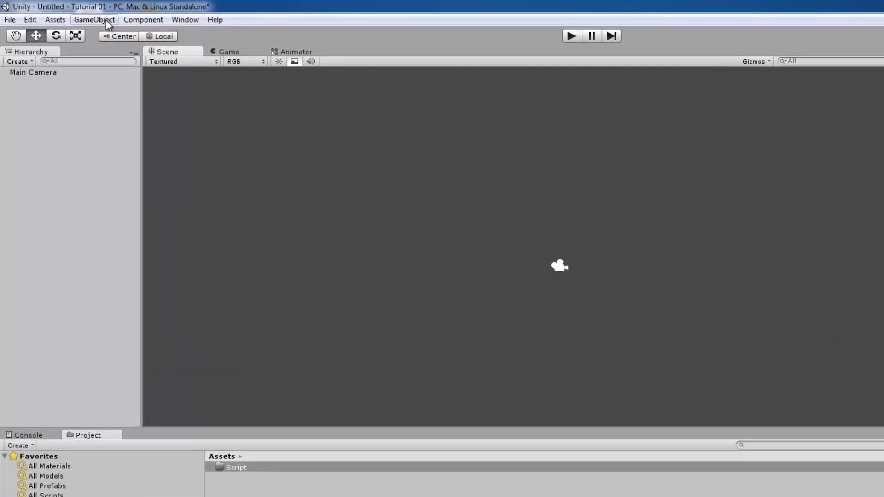
click(117, 23)
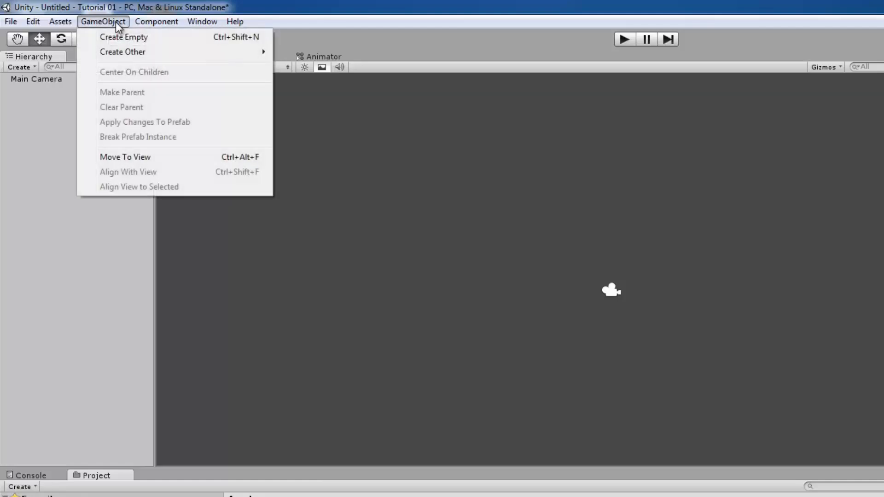
mouse_move(132, 52)
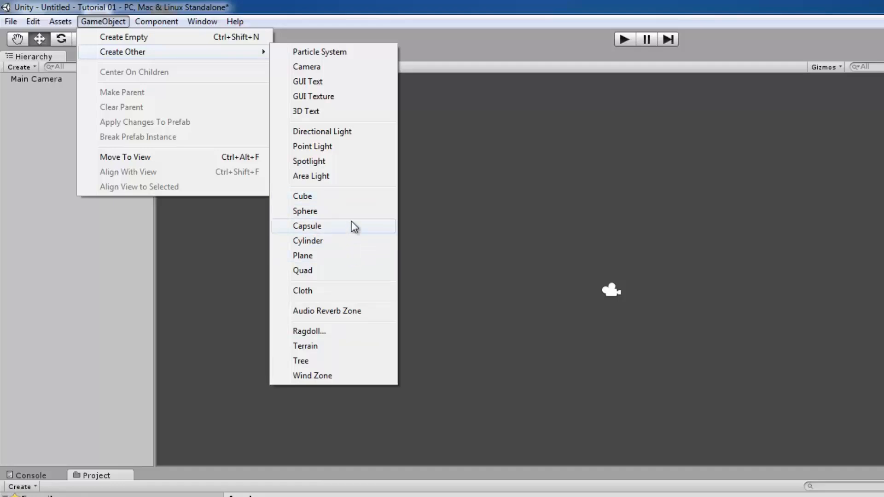
click(352, 262)
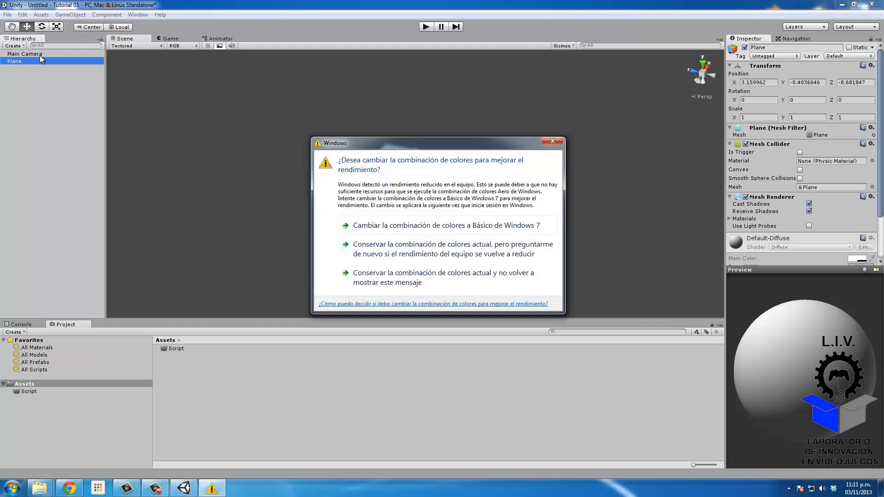
click(552, 141)
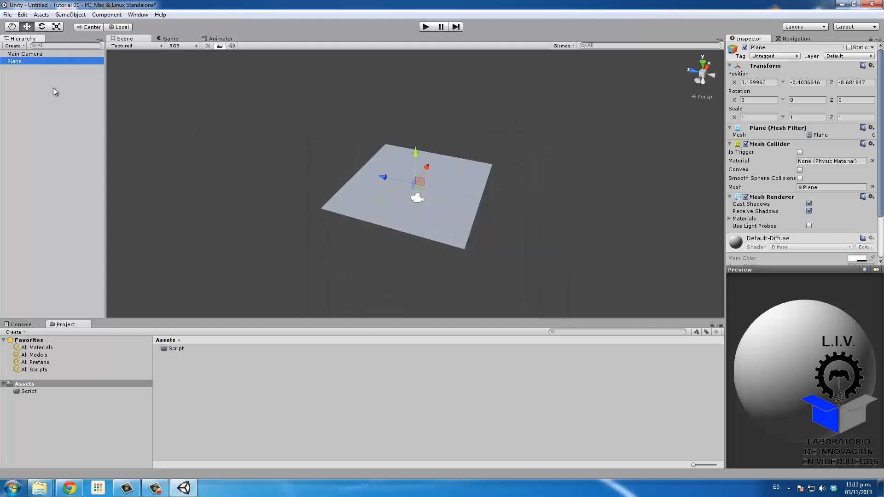
- Rename the Plane object as Piso and select it in the scene to check its name in the Inspector
click(36, 54)
click(37, 60)
right_click(38, 63)
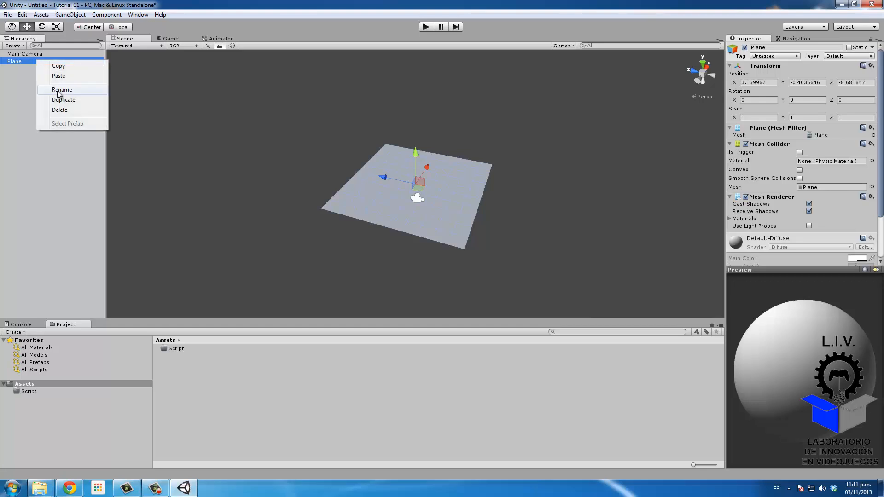
right_click(21, 62)
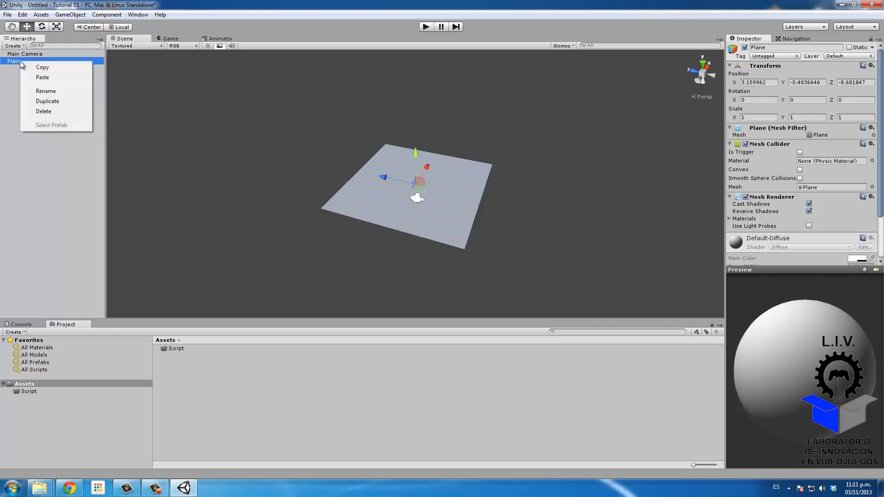
click(44, 92)
text(Piso)
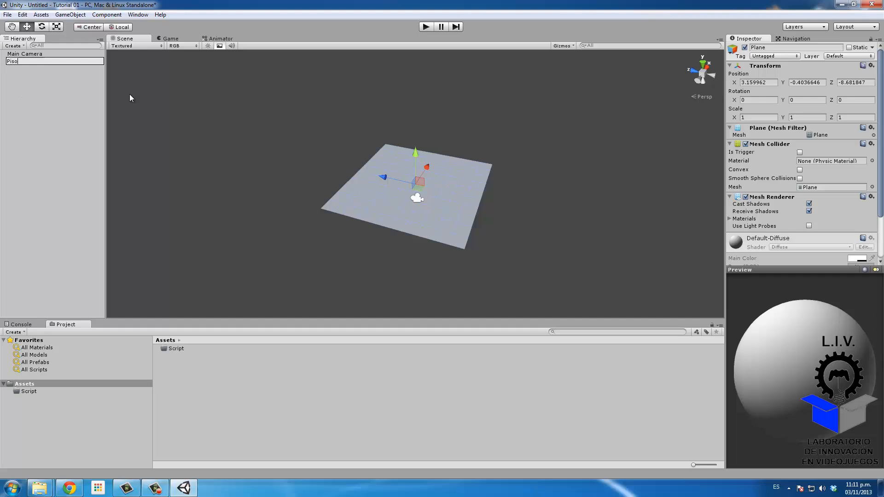
click(222, 102)
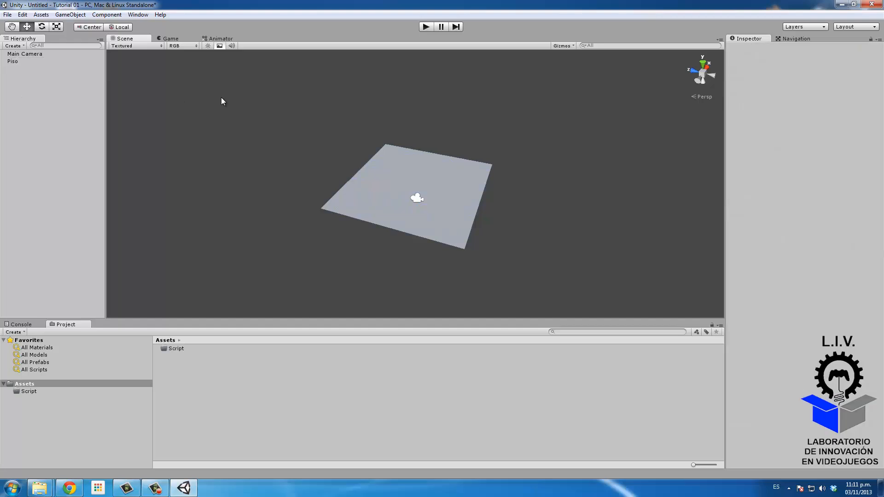
click(373, 180)
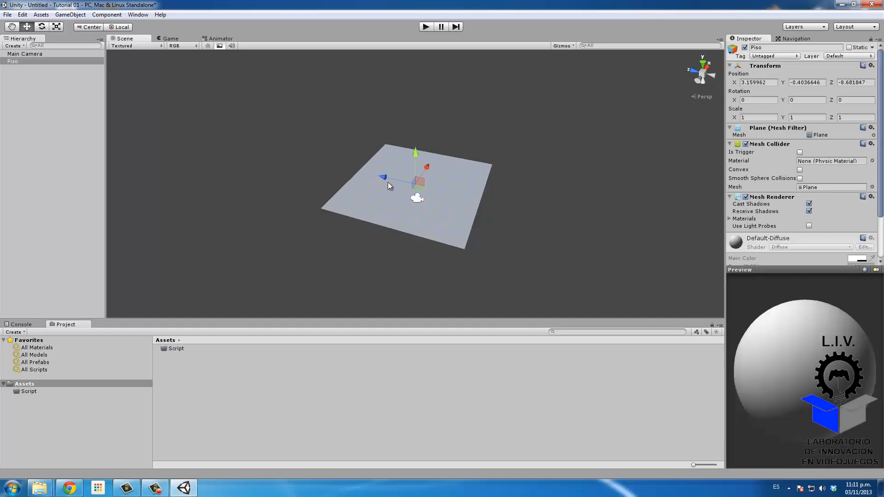
click(762, 48)
click(754, 48)
- Add a Cube object to the scene
alt+drag(316, 127, 376, 136)
key(w)
mouse_move(376, 137)
right_down()
mouse_move(369, 124)
mouse_move(372, 137)
right_up()
key(s)
key(w)
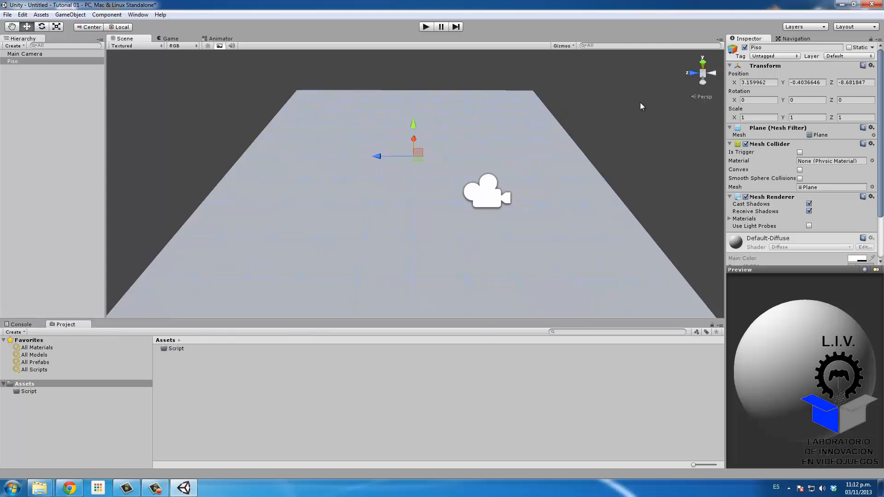
click(641, 106)
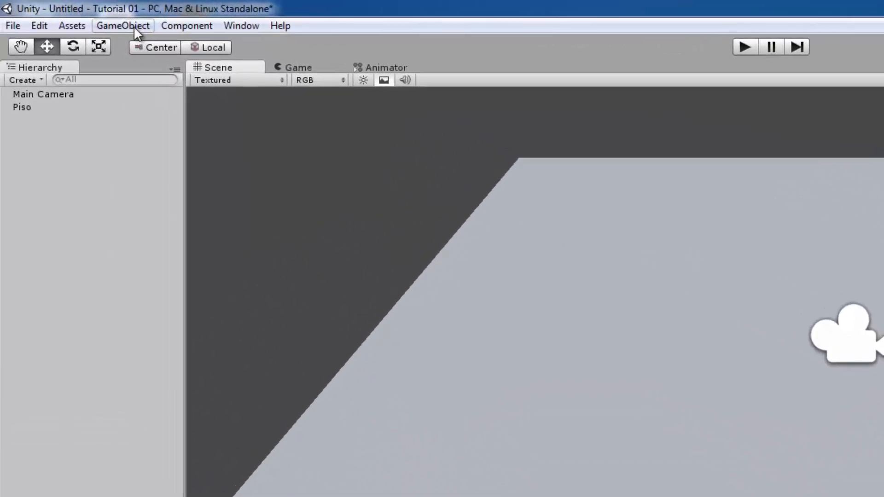
click(133, 26)
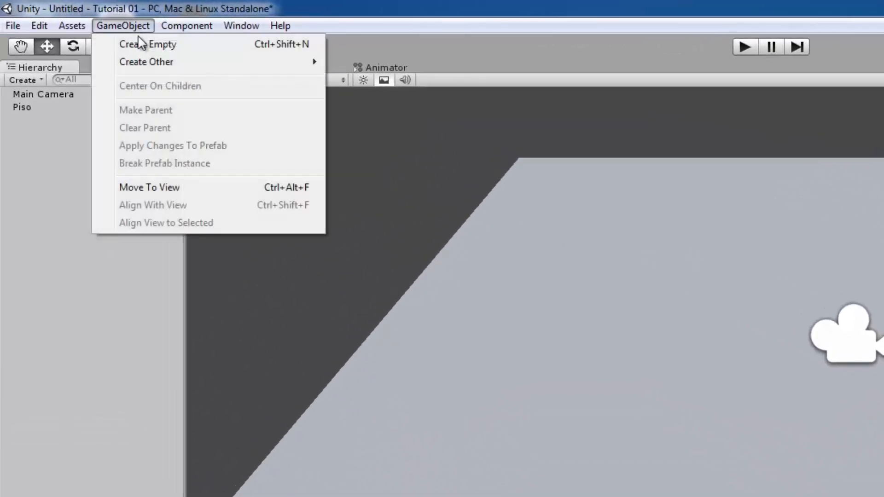
mouse_move(263, 69)
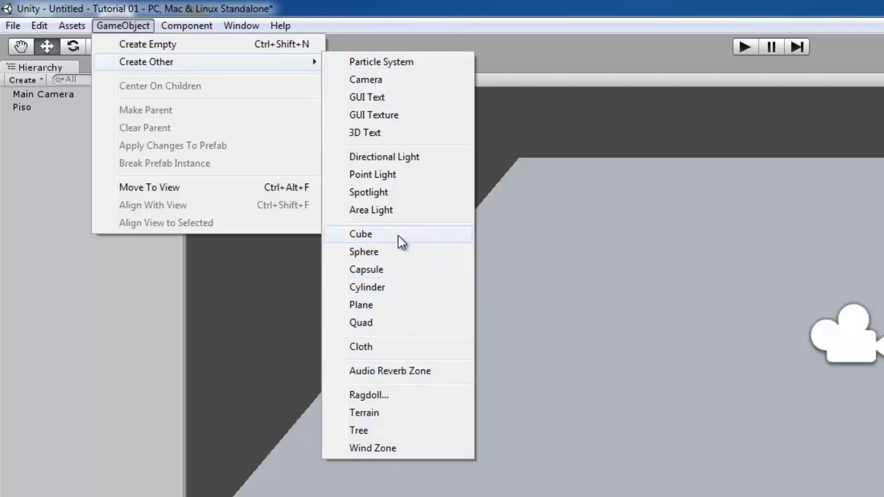
click(375, 221)
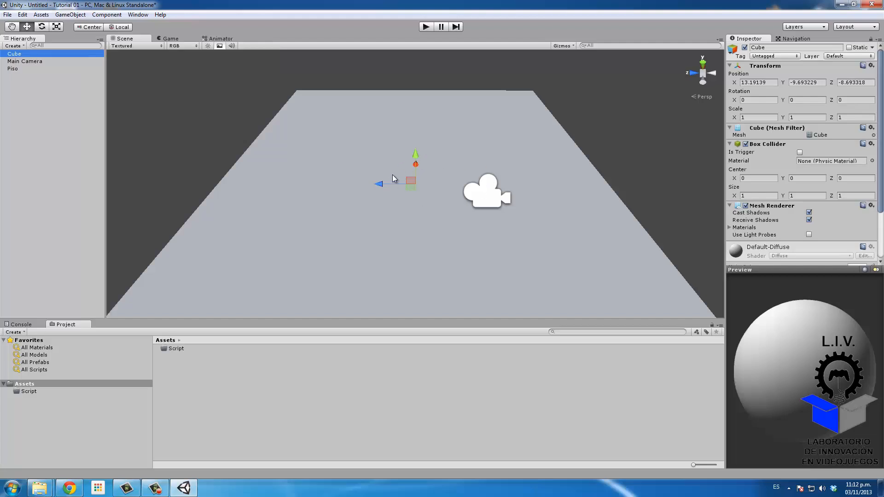
- Compare the properties of the Cube, Main Camera and Piso by selecting each object in turn
click(40, 62)
click(37, 56)
click(36, 61)
click(19, 53)
click(39, 61)
click(38, 68)
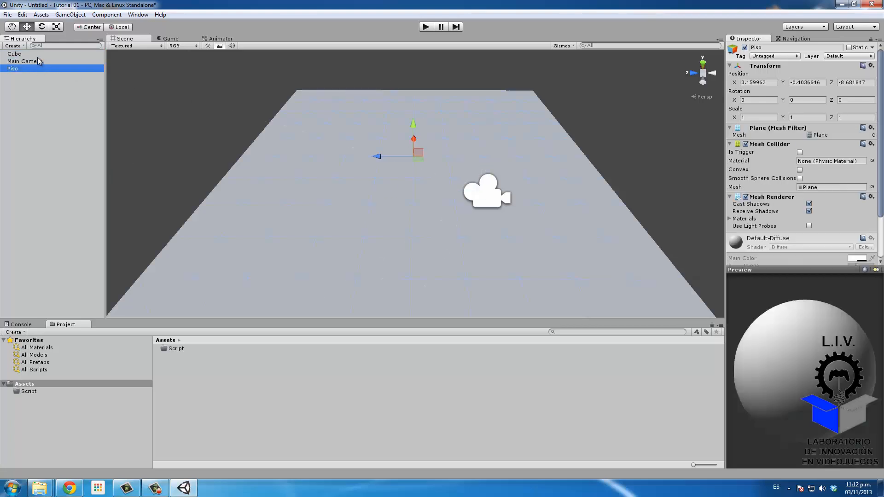
click(38, 61)
click(69, 54)
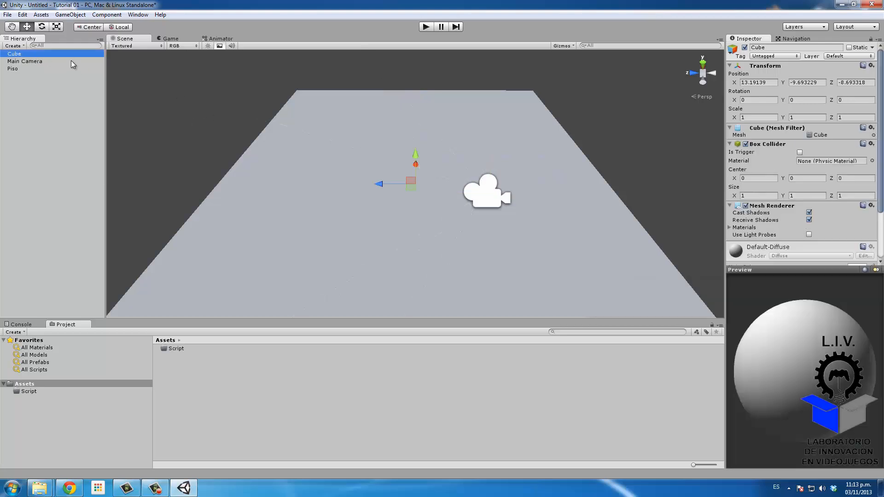
click(56, 61)
click(55, 54)
- Raise the Cube from below the floor and move it onto Piso, to about X 0.09 and Y 0.17
right_click(696, 74)
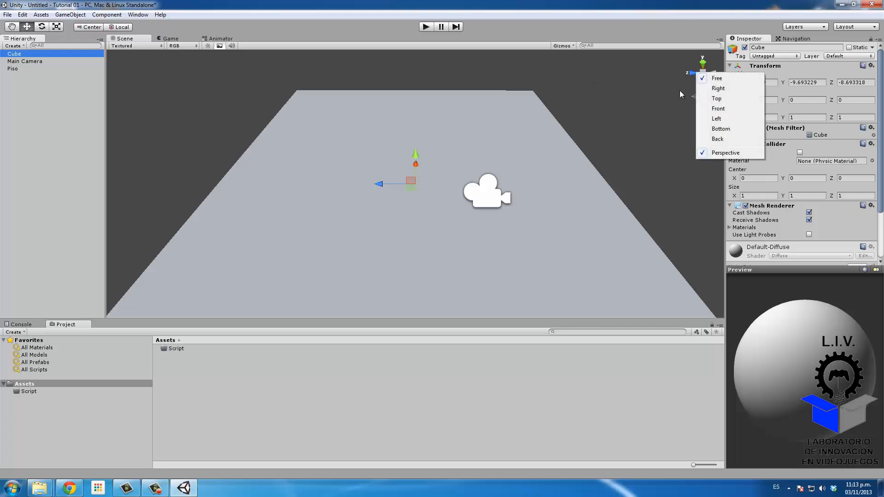
right_drag(655, 88, 507, 113)
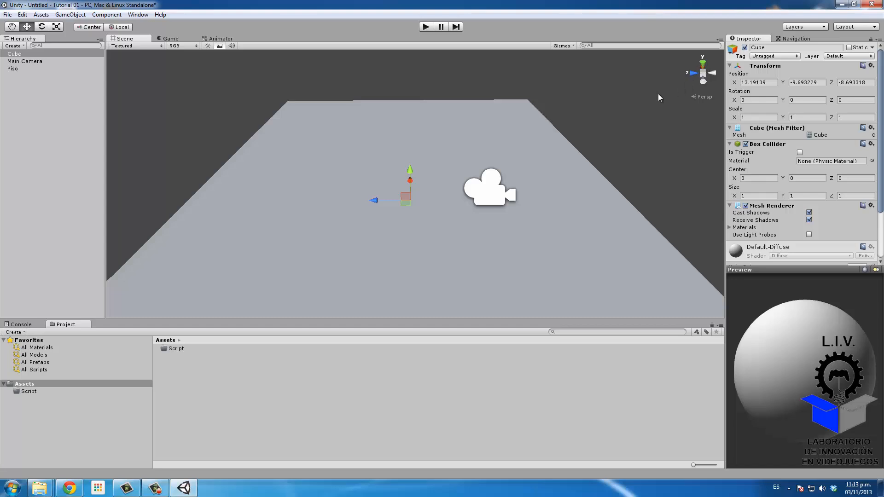
right_drag(666, 85, 719, 84)
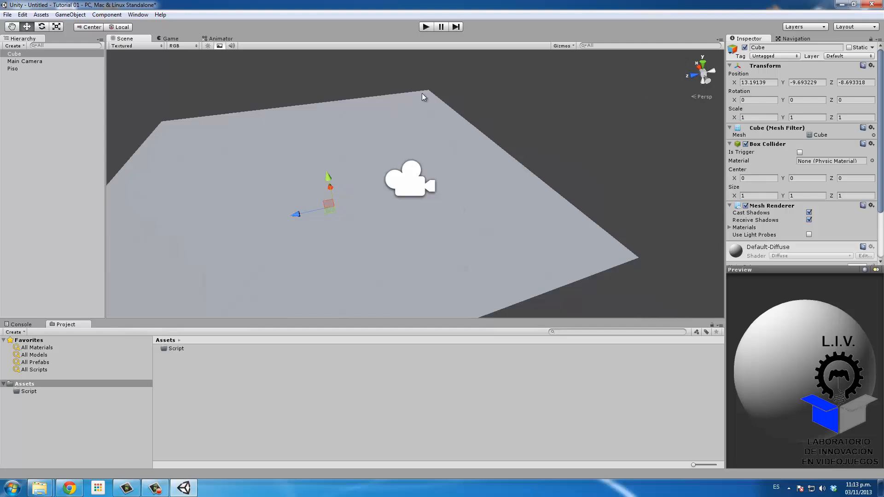
right_drag(423, 97, 451, 86)
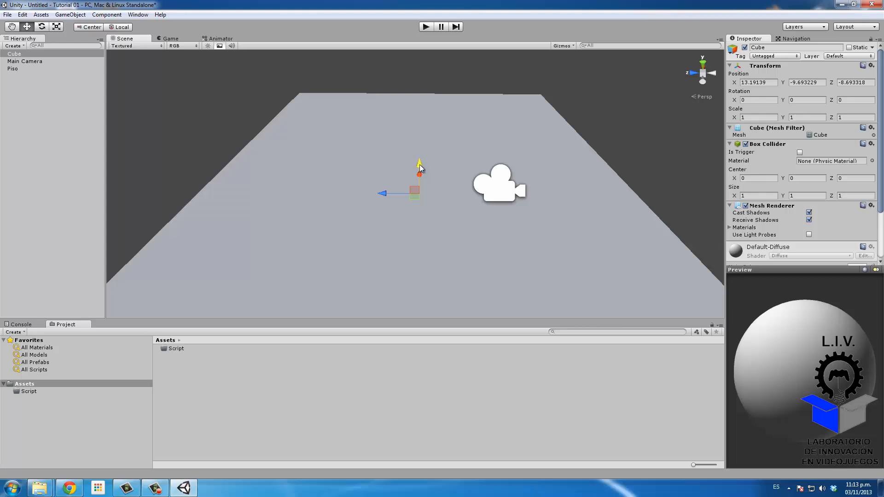
drag(419, 165, 419, 70)
right_drag(434, 80, 410, 82)
drag(412, 93, 383, 154)
alt+drag(341, 251, 458, 192)
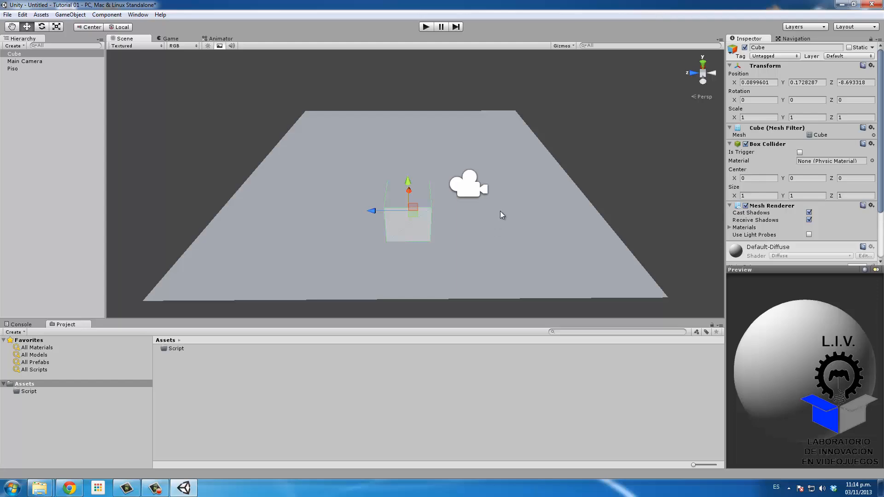
- Set the position of Piso to X 0, Y 0, Z 0
click(508, 180)
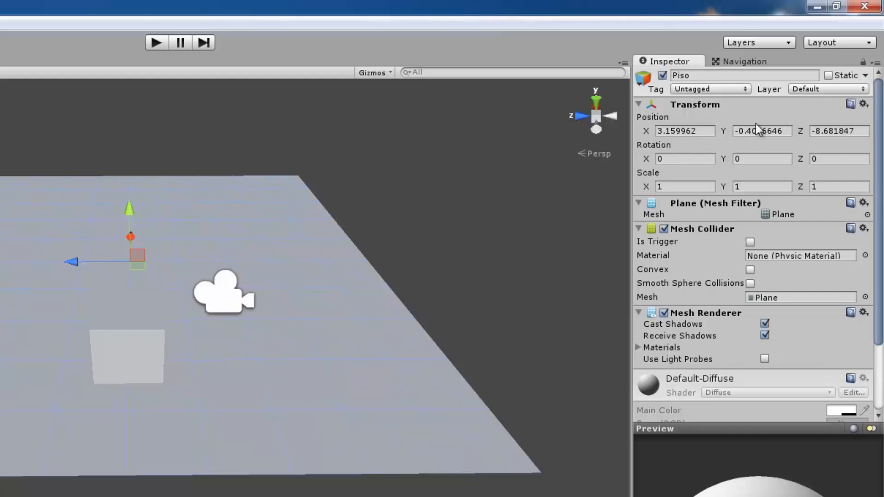
click(712, 130)
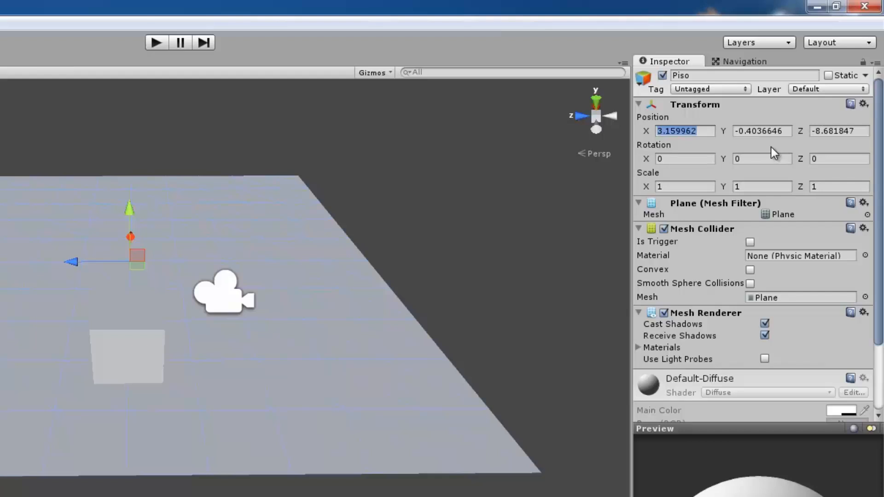
drag(712, 130, 665, 126)
key(BackSpace)
text(0)
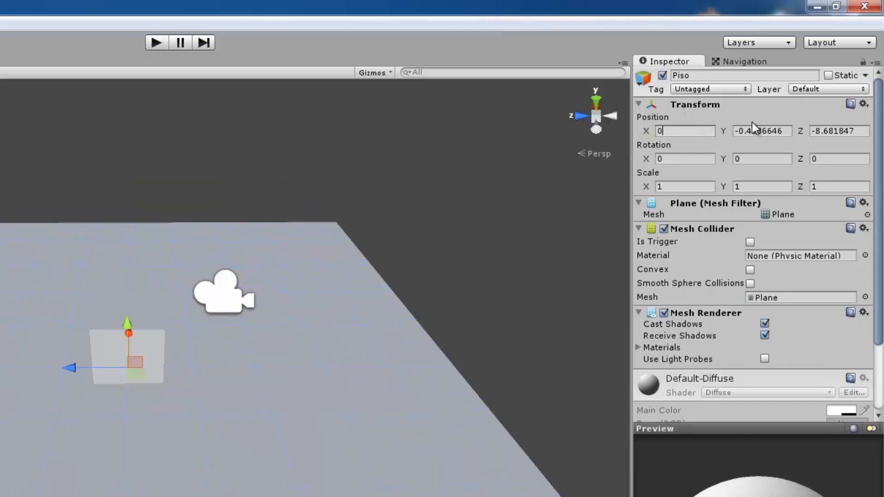
click(754, 131)
text(0)
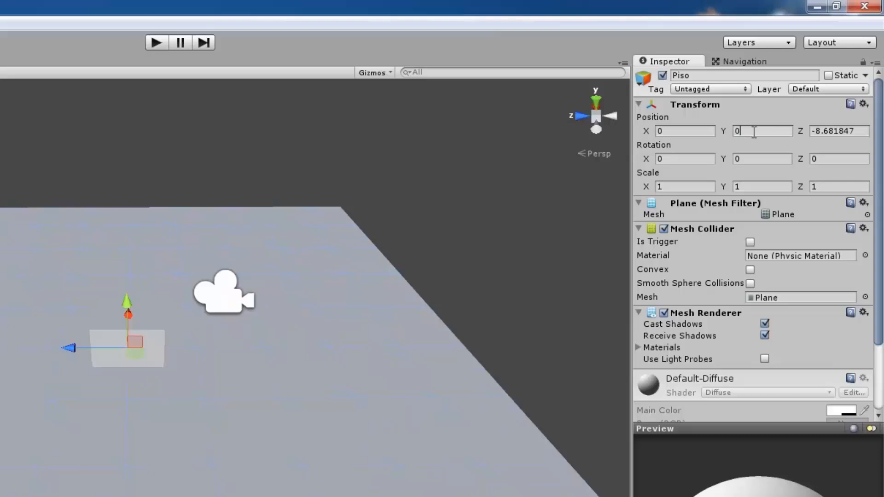
click(834, 130)
text(0)
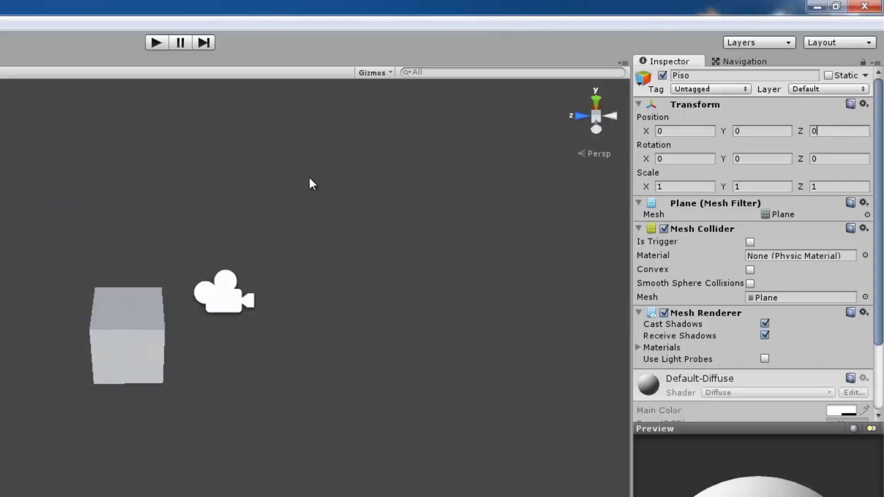
- Set the position of the Cube to X 0, Y 0, Z 0
middle_drag(0, 276, 3, 288)
scroll(4, 287, down, 3)
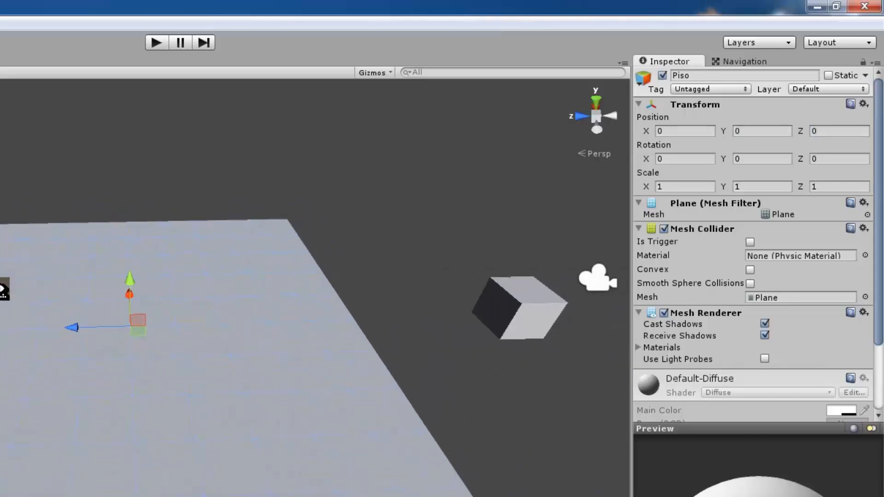
alt+drag(3, 288, 0, 338)
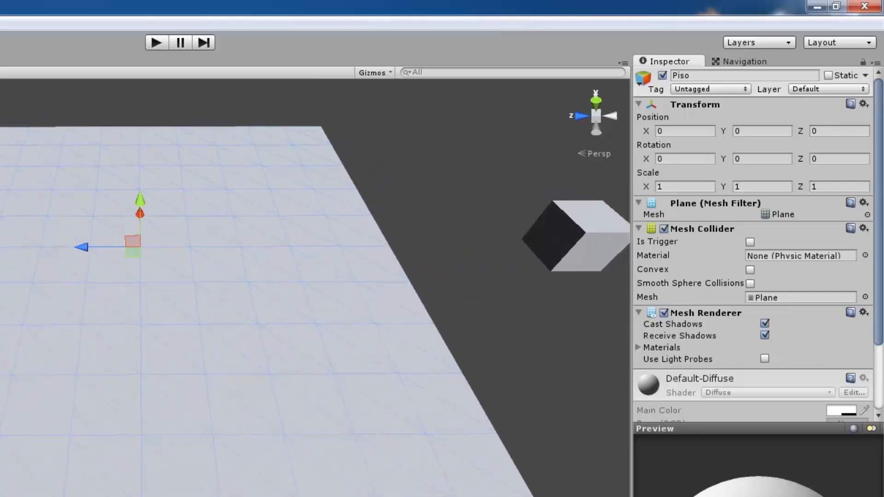
click(576, 221)
double_click(696, 131)
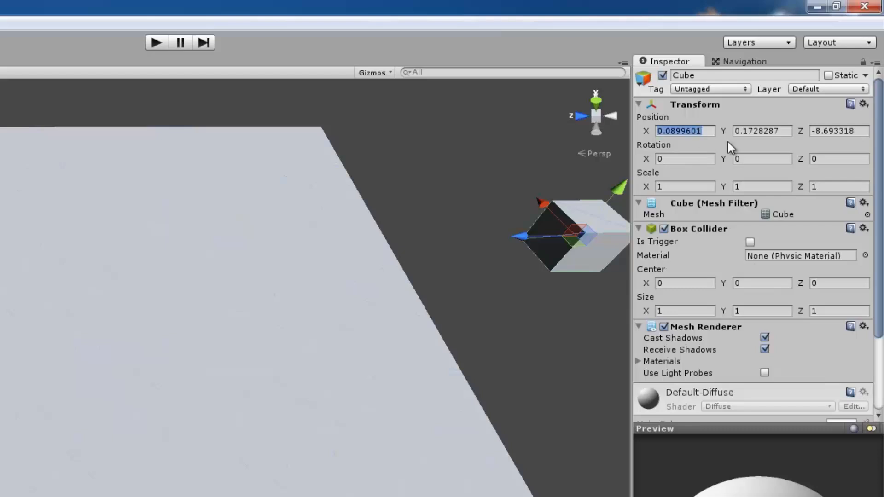
text(0)
double_click(747, 132)
text(0)
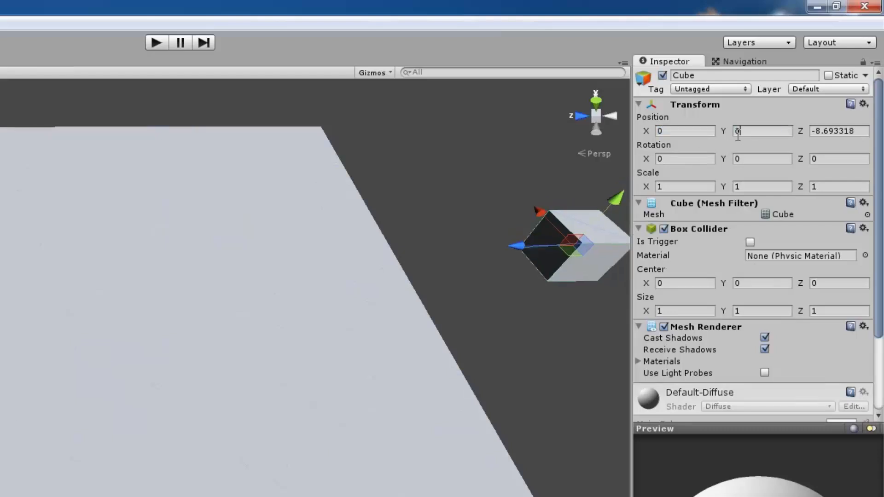
double_click(826, 130)
text(0)
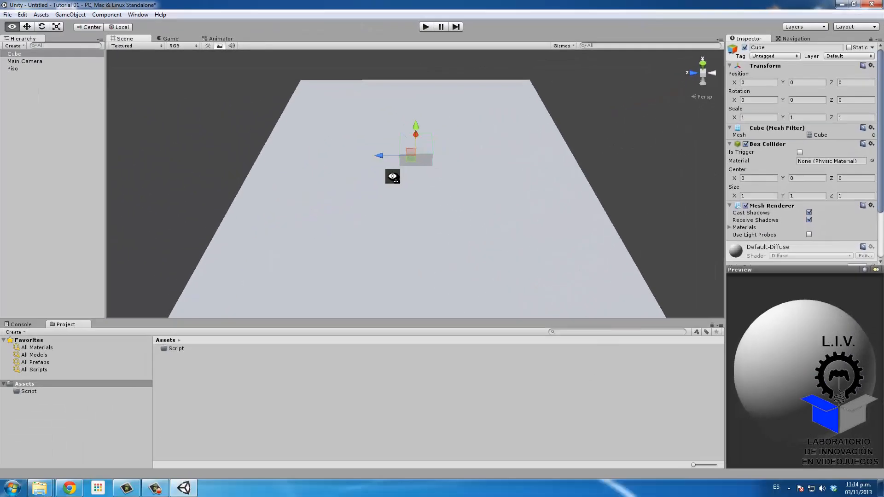
- Set the Cube's Y position to 2 to lift it above the floor
alt+drag(393, 176, 387, 194)
key(w)
right_drag(387, 194, 395, 189)
key(s)
key(w)
key(s)
alt+drag(395, 189, 417, 149)
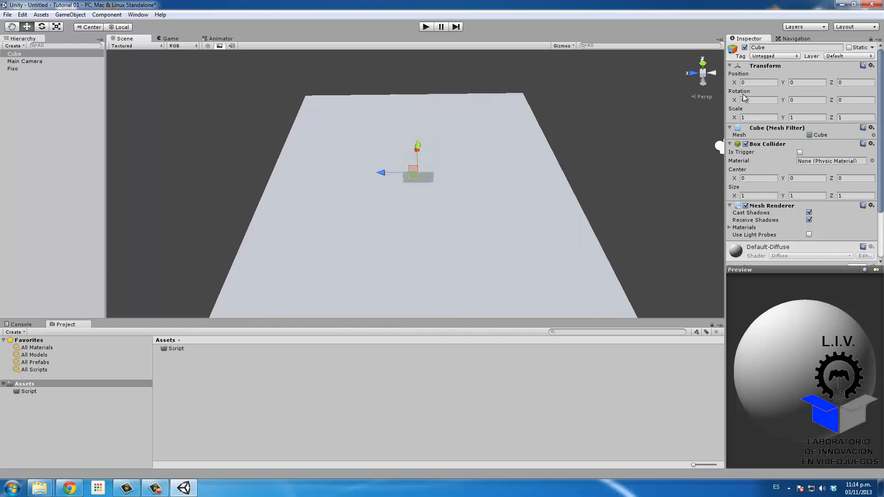
click(797, 85)
text(2)
- Examine the Cube's height above Piso from several angles and distances with nothing selected
alt+drag(595, 239, 745, 215)
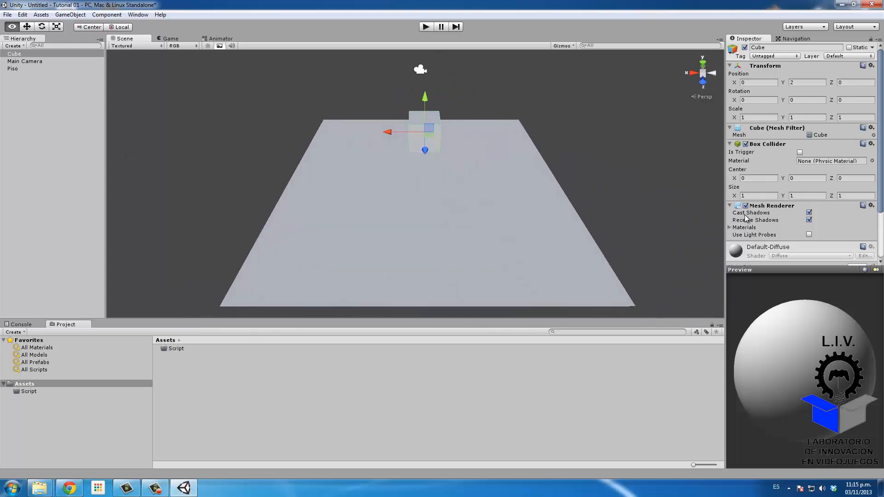
alt+scroll(745, 215, up, 3)
alt+scroll(745, 216, down, 2)
alt+scroll(745, 216, up, 1)
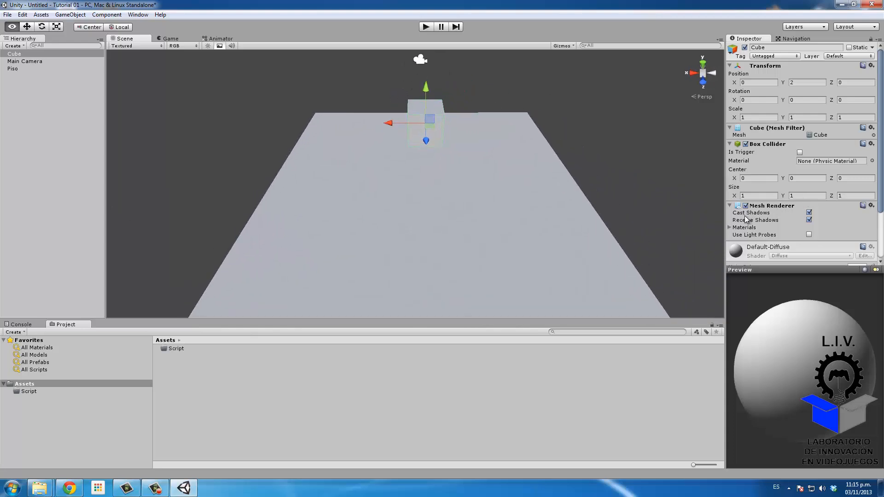
alt+scroll(745, 216, down, 4)
alt+scroll(745, 216, up, 3)
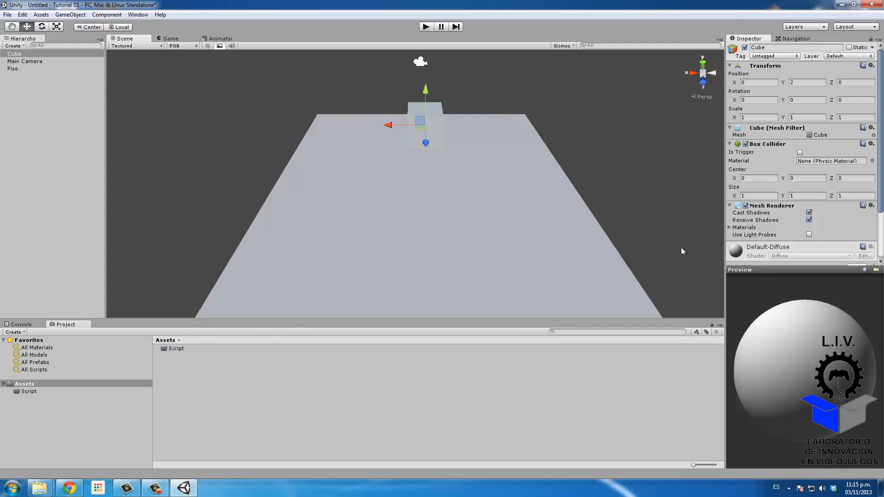
click(595, 109)
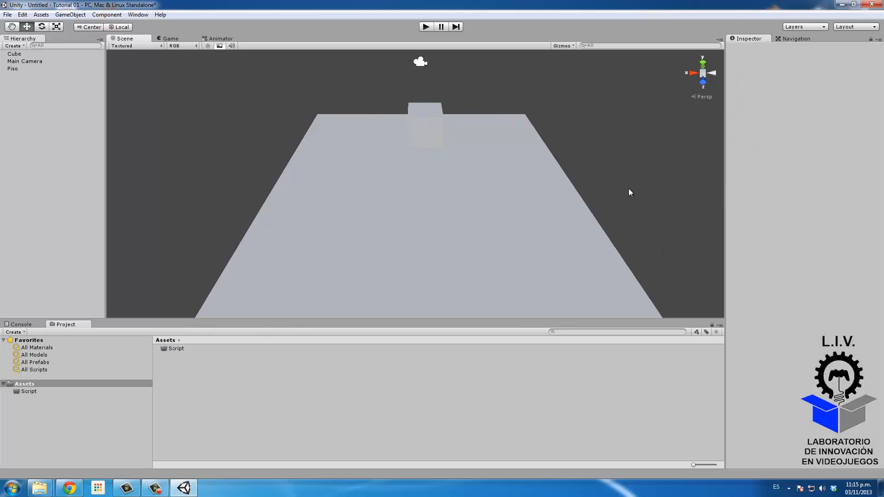
alt+drag(629, 190, 570, 147)
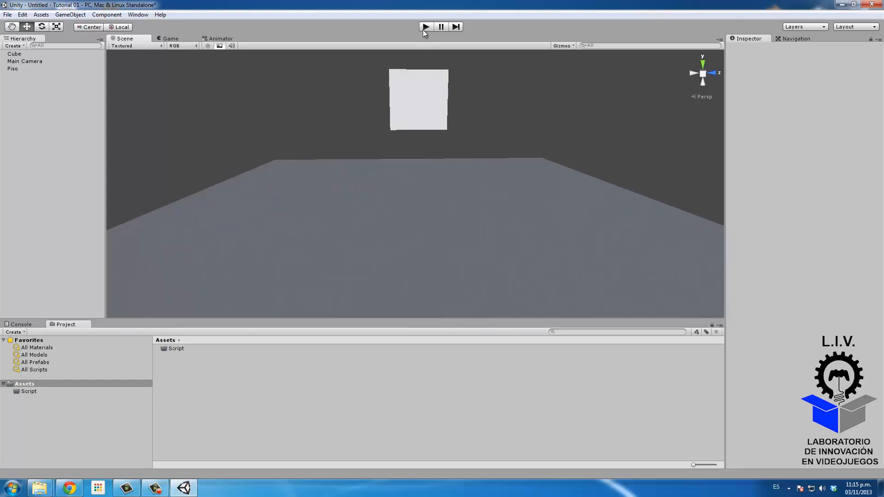
- Align the Main Camera with the current scene view facing the Cube and the floor, using Align With View
click(52, 61)
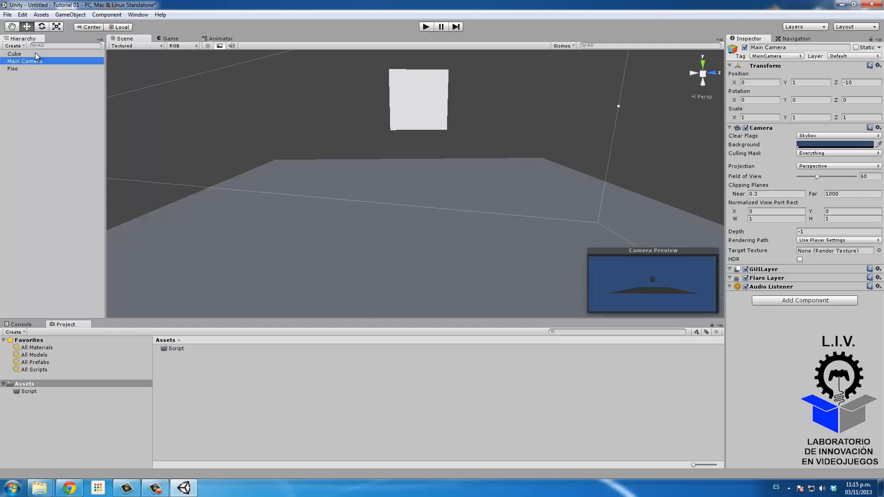
key(f)
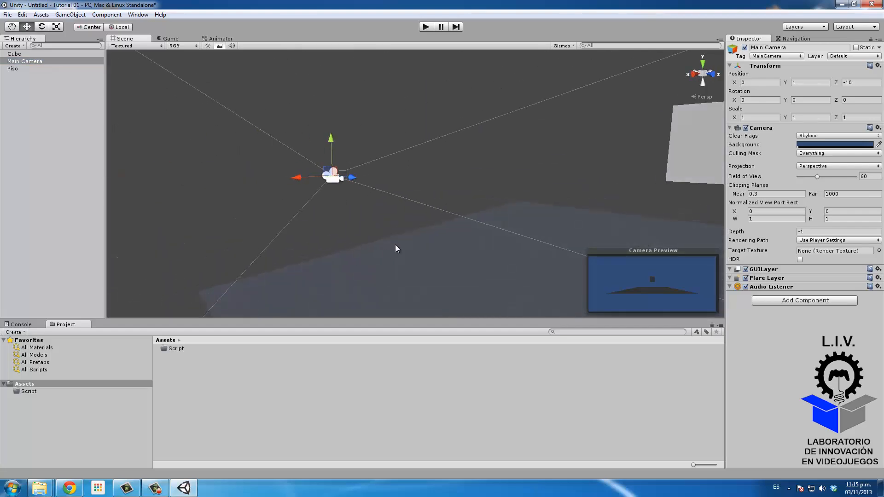
right_drag(395, 244, 513, 256)
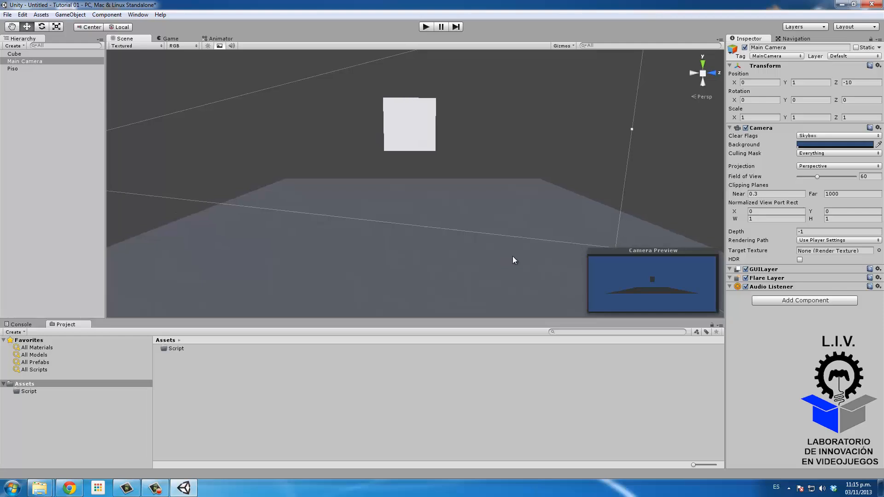
click(29, 56)
click(31, 61)
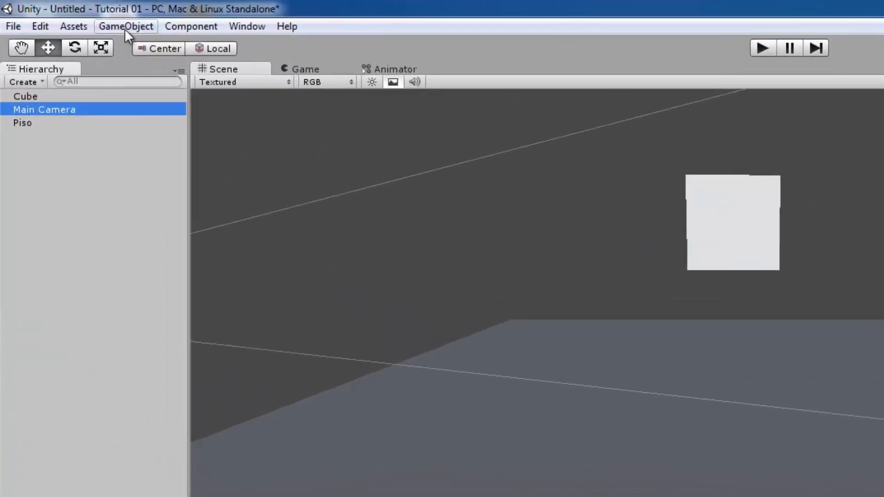
click(124, 28)
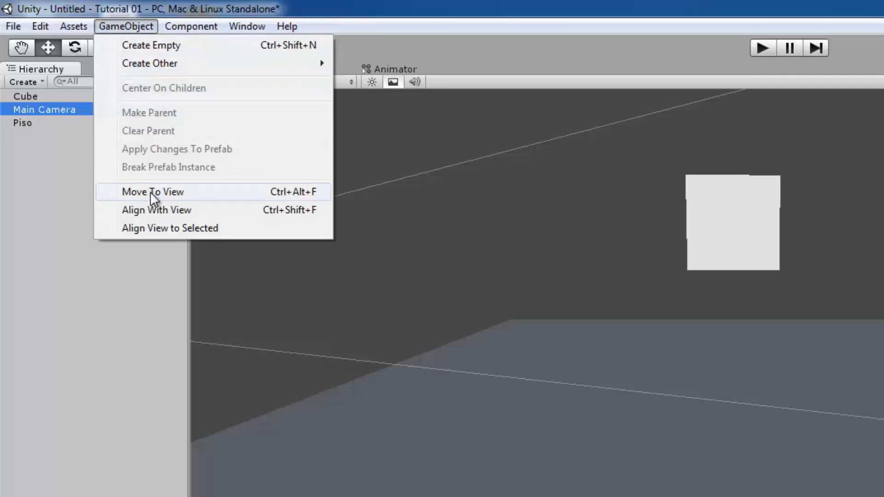
click(234, 211)
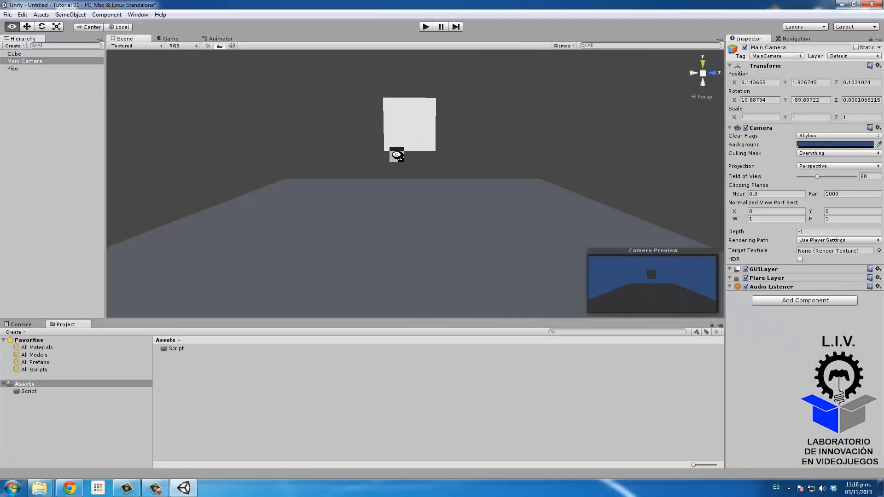
- Check the Main Camera's preview from behind and play the scene briefly to test the camera's framing
mouse_move(397, 159)
alt+mouse_down()
mouse_move(534, 166)
mouse_move(630, 155)
mouse_move(412, 162)
alt+mouse_up()
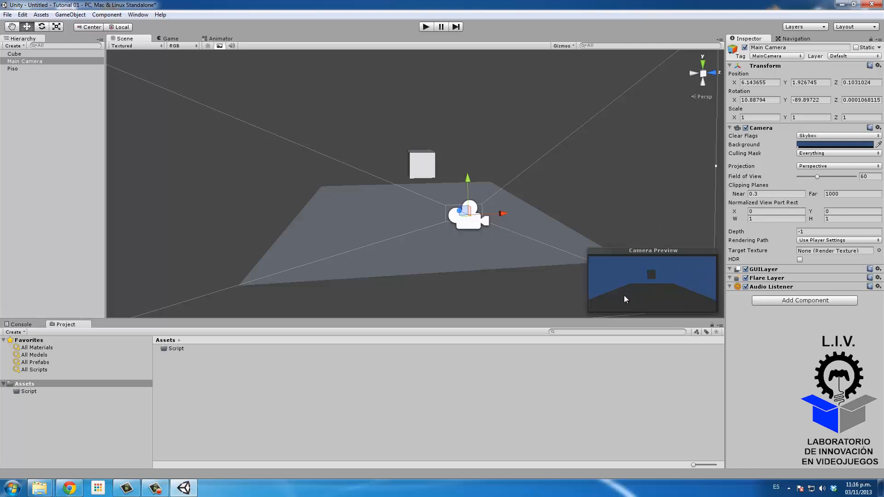
click(427, 27)
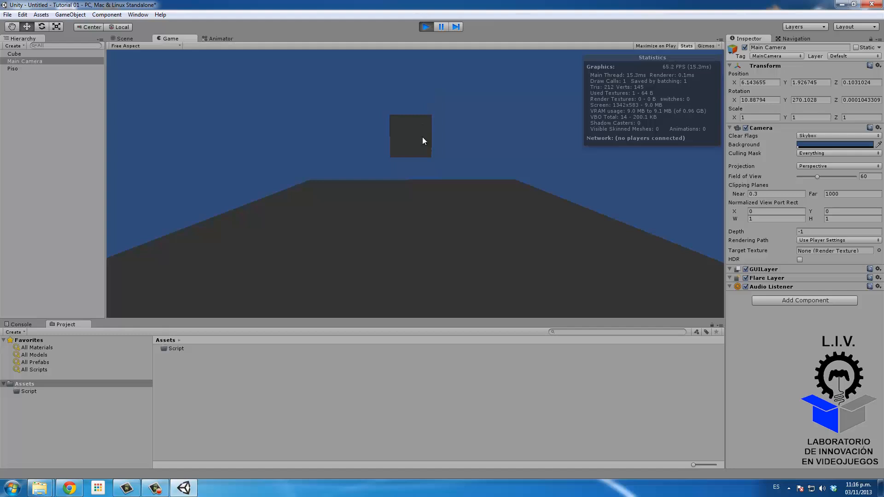
click(425, 29)
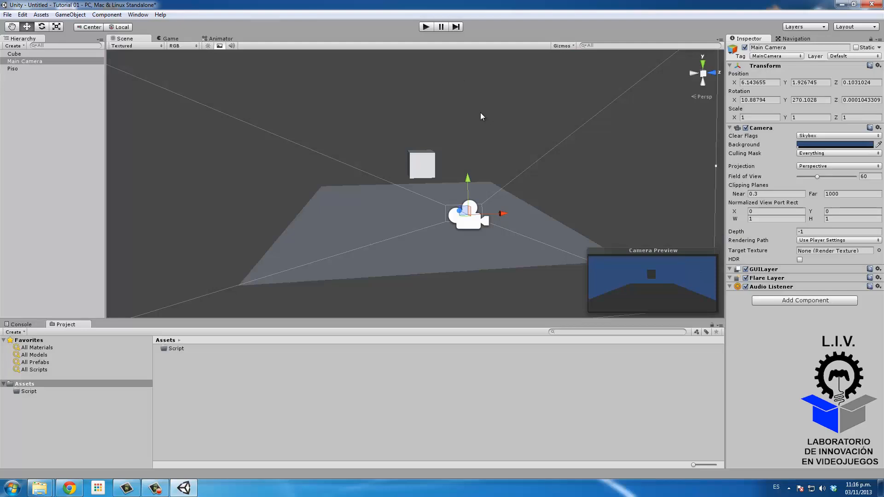
- Add a directional light to the scene
alt+drag(394, 186, 529, 282)
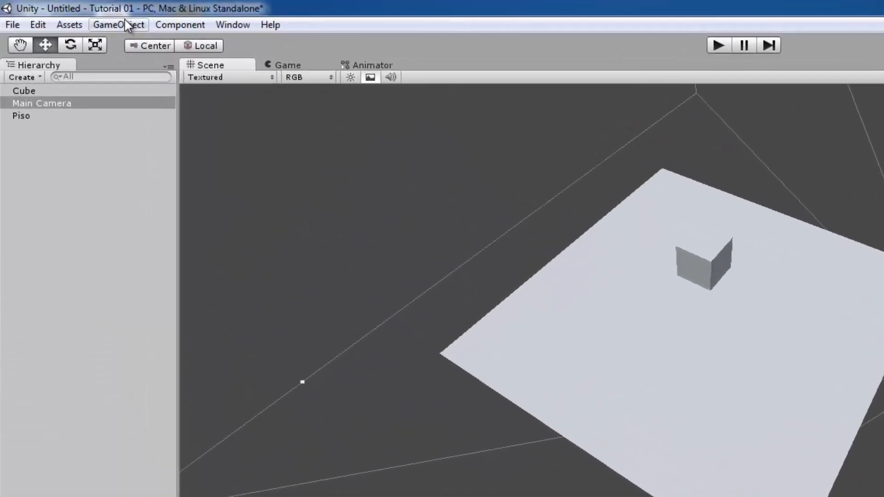
click(94, 19)
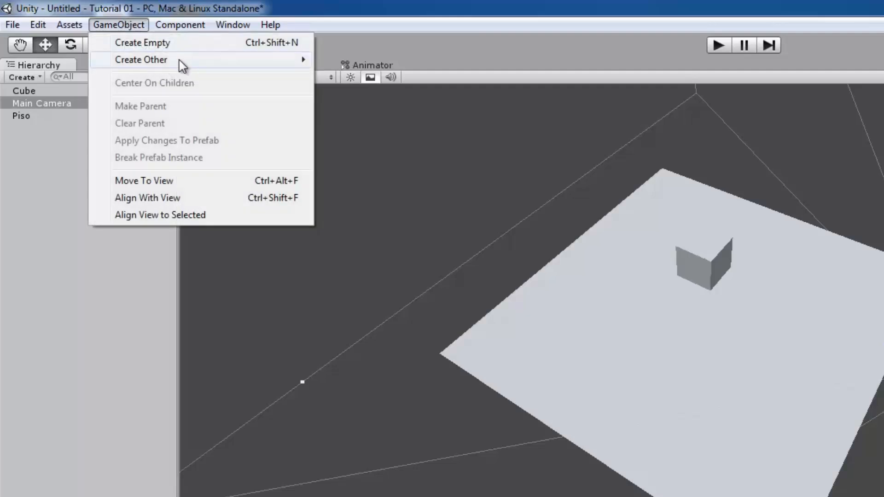
mouse_move(183, 62)
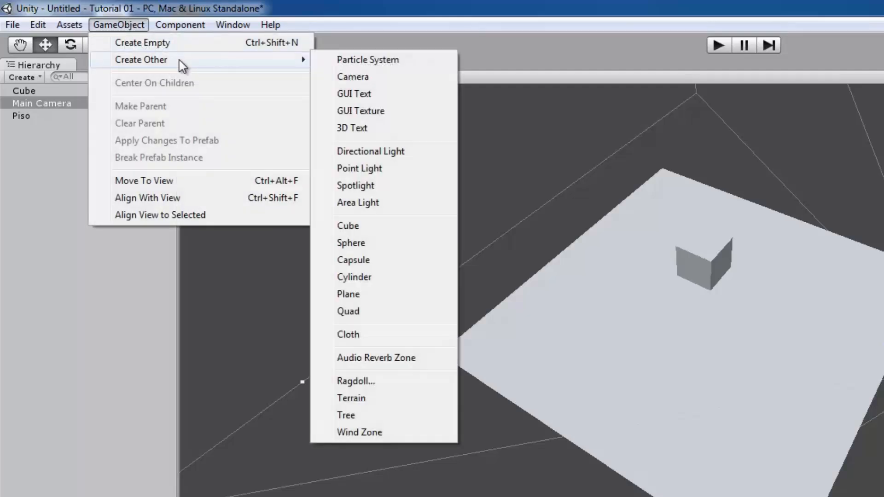
click(387, 152)
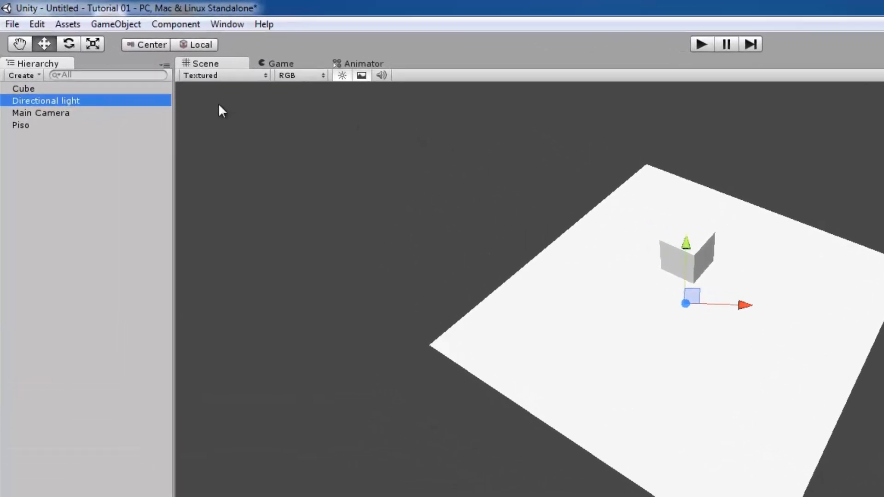
- Align the directional light with the current elevated scene view so it points down at the Cube and Piso
click(119, 25)
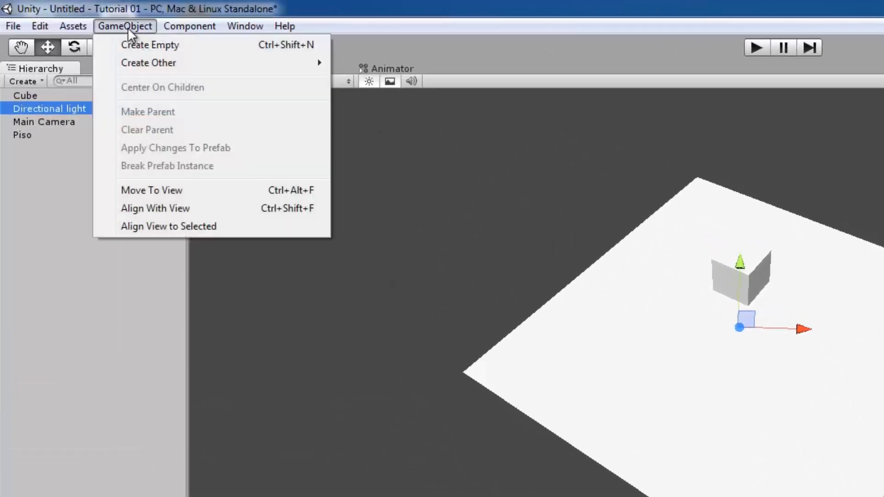
click(190, 208)
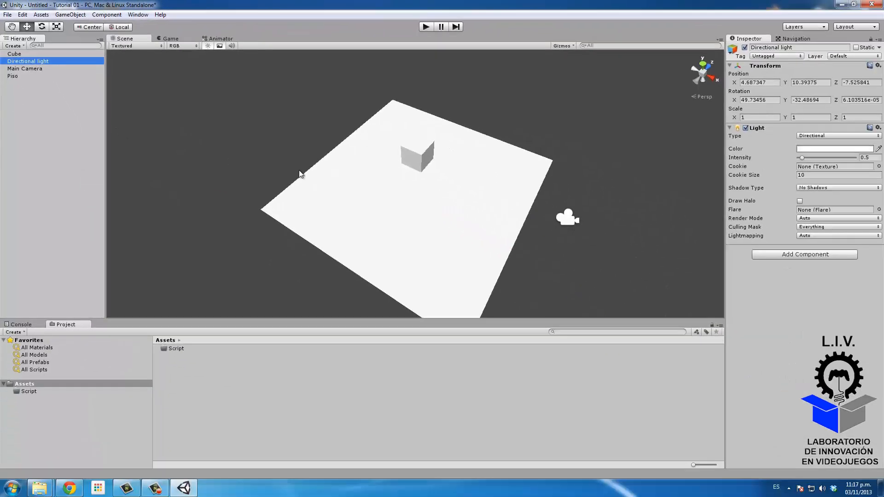
right_drag(300, 170, 469, 172)
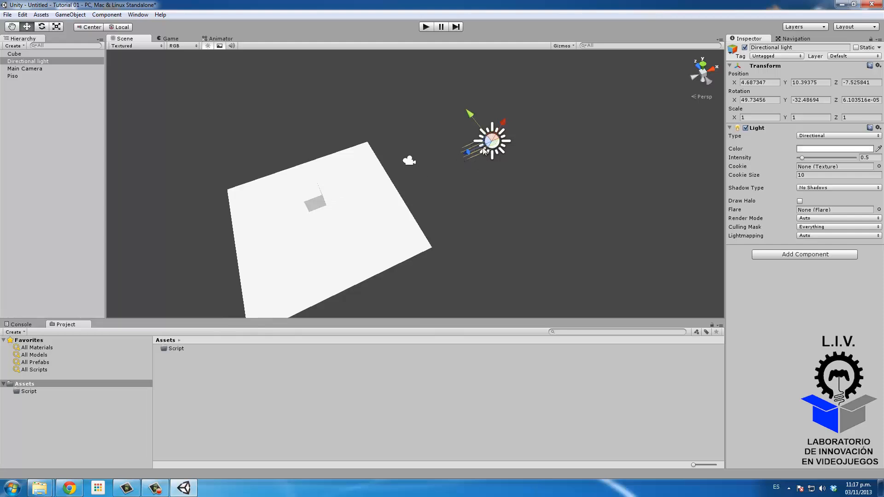
alt+drag(449, 187, 408, 184)
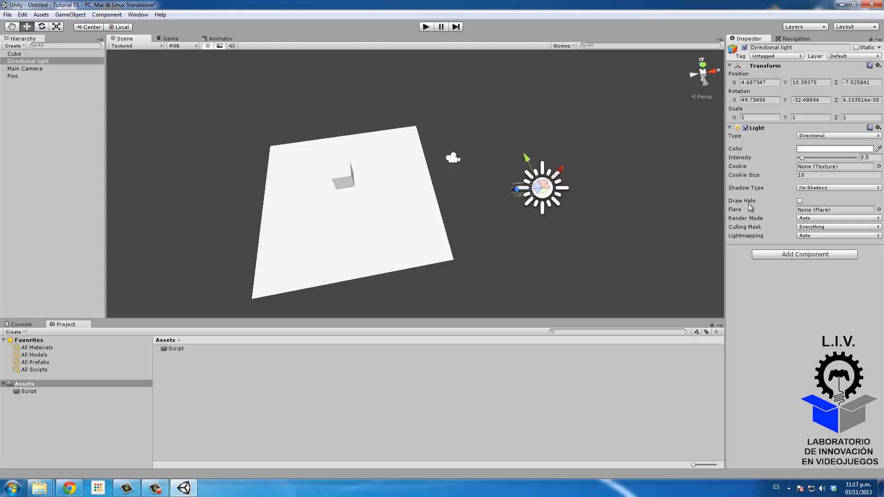
click(813, 189)
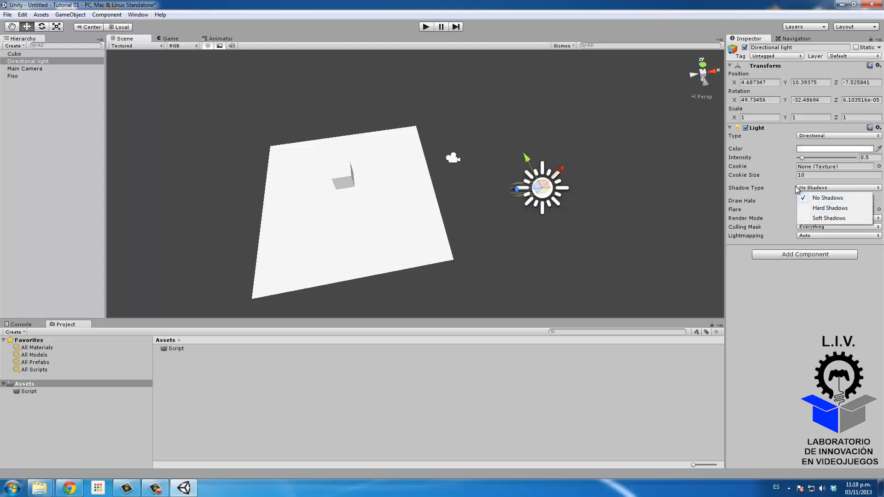
click(768, 327)
click(41, 69)
click(39, 62)
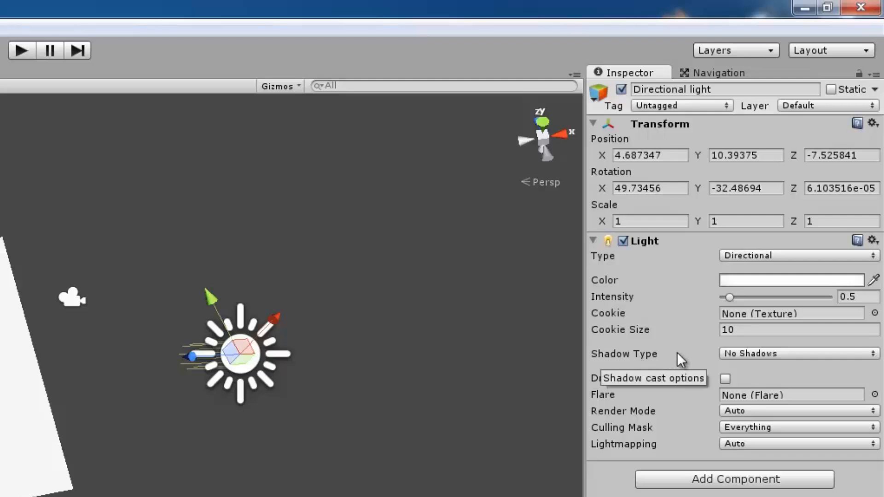
- Set the directional light's shadow type to Hard Shadows and view the Cube's shadow on the floor
click(761, 355)
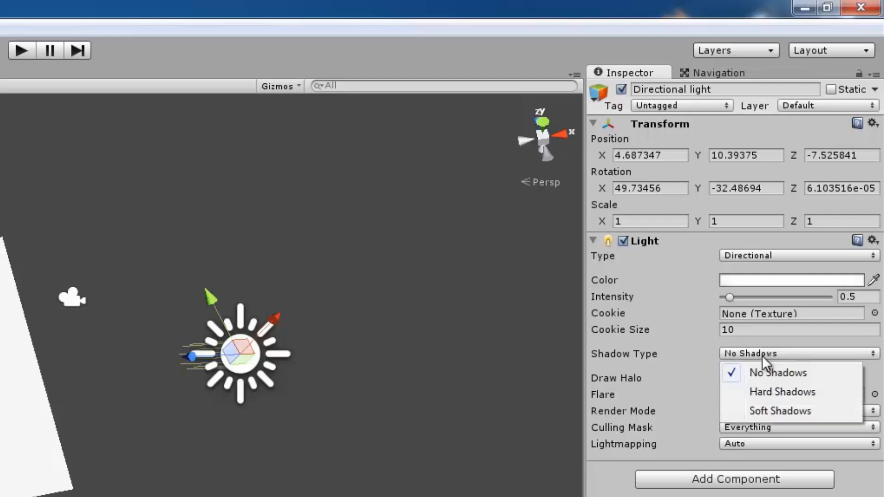
click(779, 391)
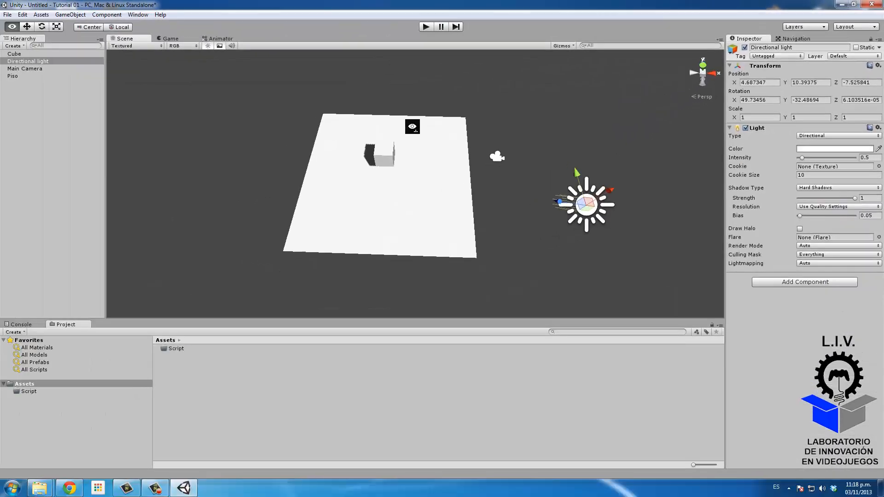
alt+drag(228, 175, 88, 161)
alt+drag(310, 116, 419, 89)
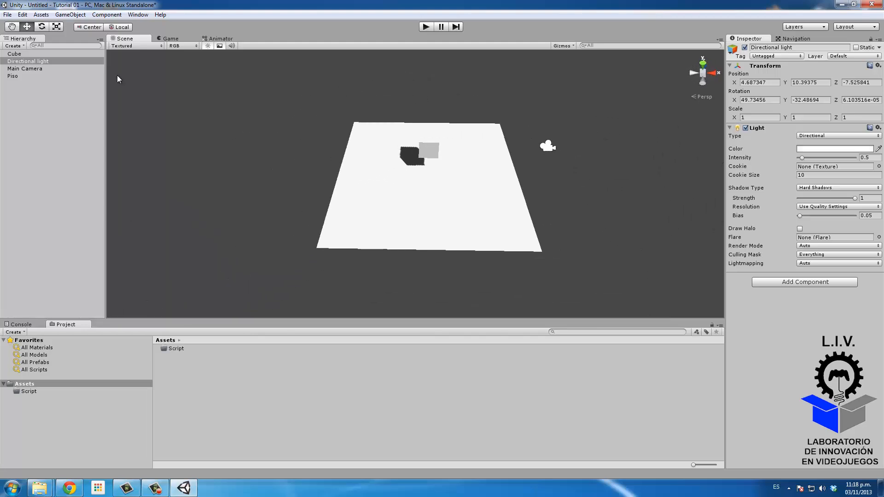
- Try lowering the directional light's intensity to 0.37 and bring it back to 0.5
click(44, 68)
click(45, 61)
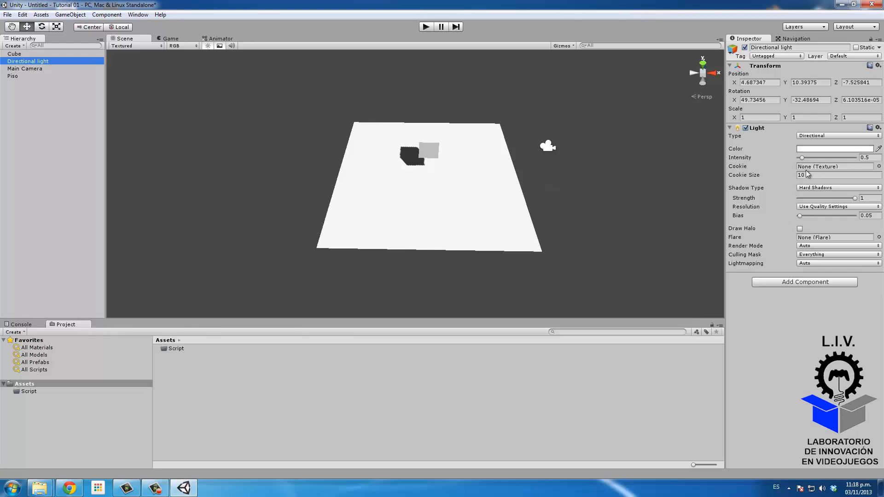
drag(801, 157, 801, 159)
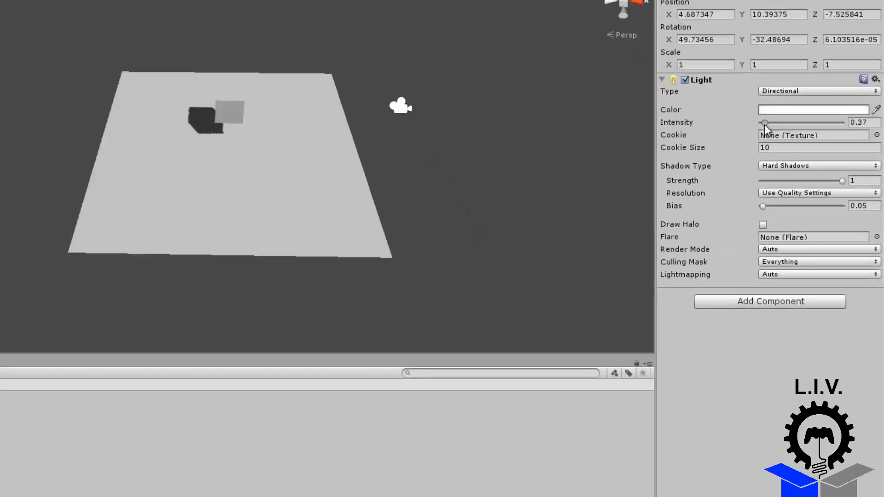
drag(764, 125, 766, 124)
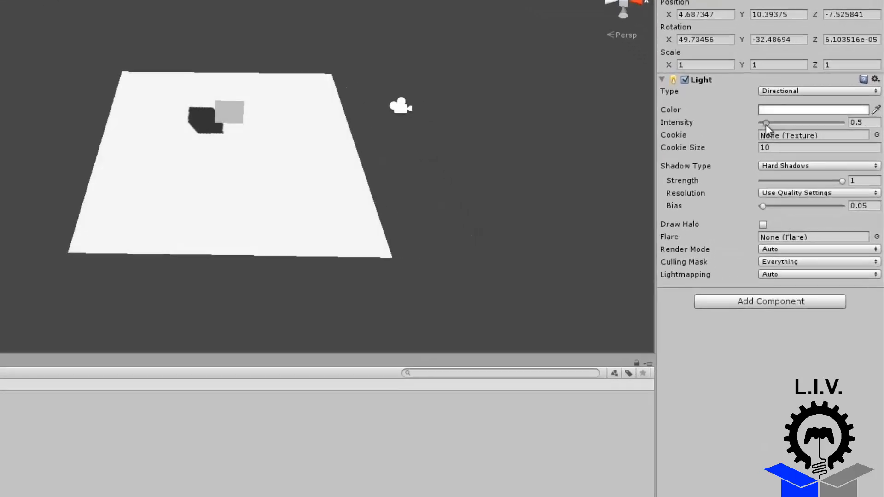
click(776, 109)
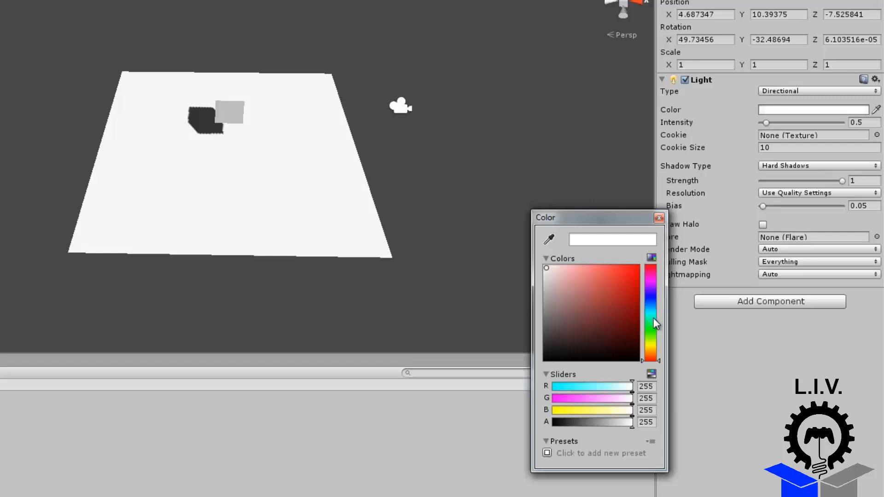
drag(653, 318, 654, 323)
click(570, 263)
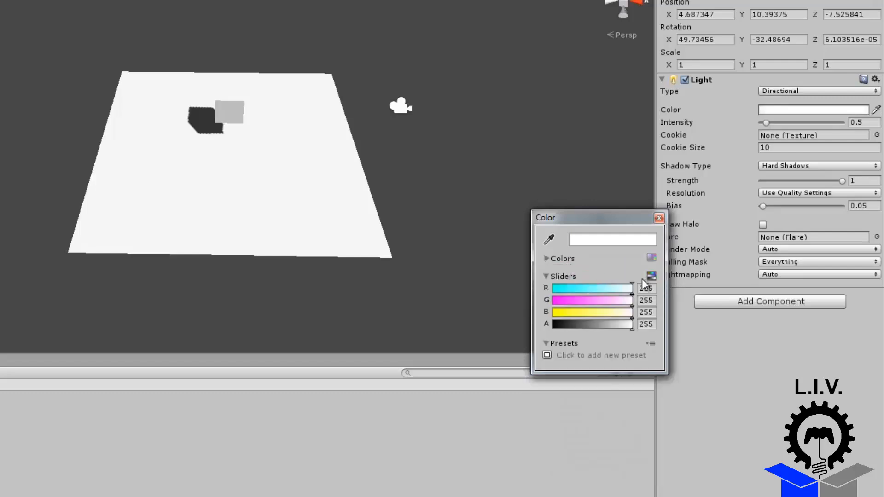
click(659, 217)
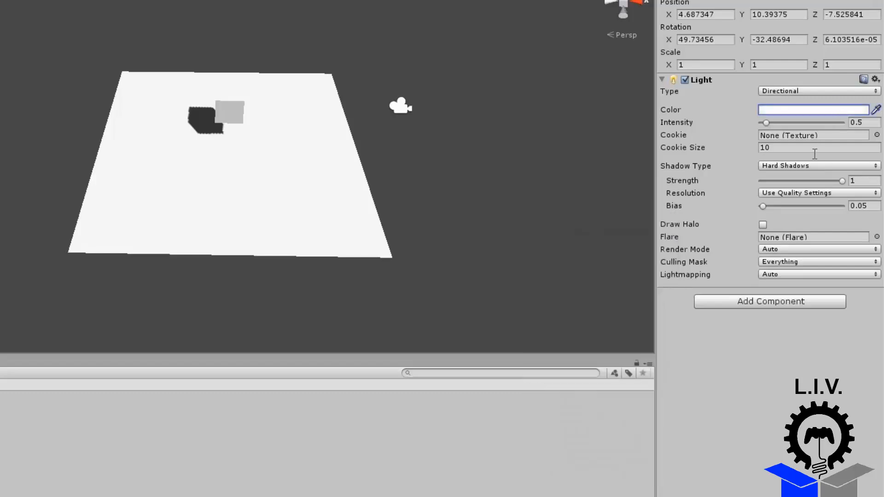
- Set the directional light's color to pure yellow with hue 58, saturation 255 and value 255
click(809, 110)
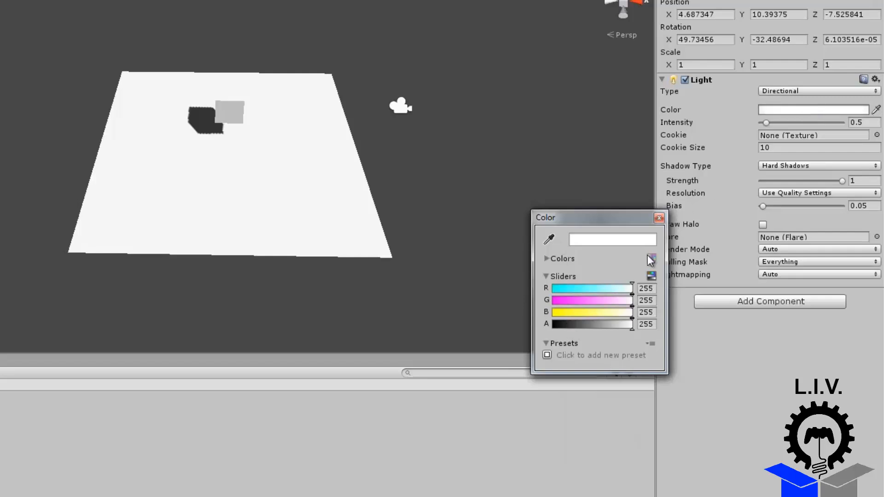
click(651, 276)
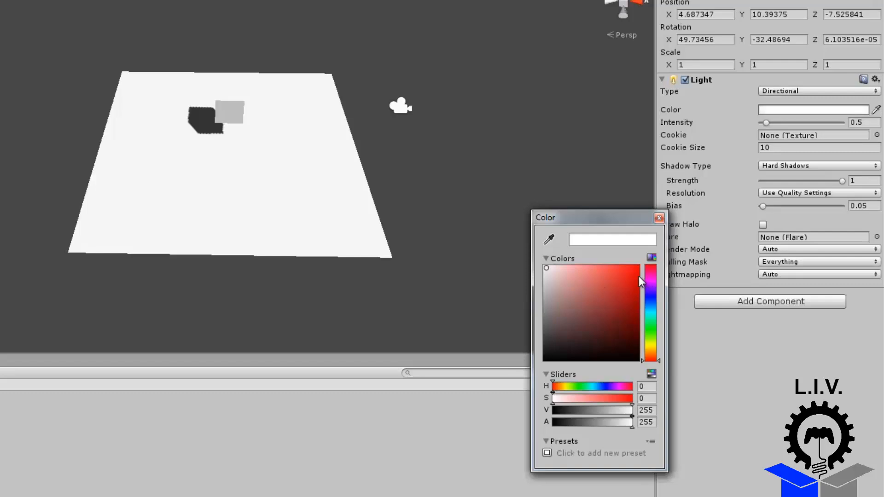
click(637, 273)
drag(650, 317, 653, 346)
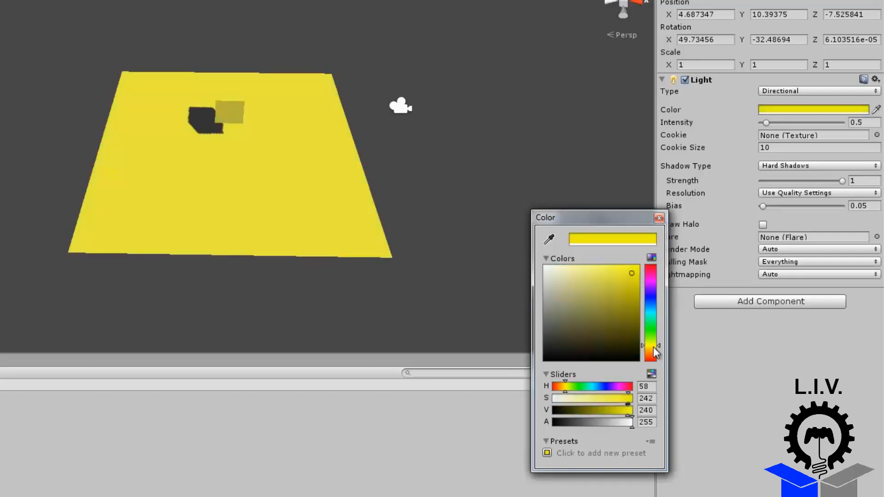
mouse_move(604, 276)
mouse_down()
mouse_move(610, 270)
mouse_move(581, 270)
mouse_move(638, 261)
mouse_up()
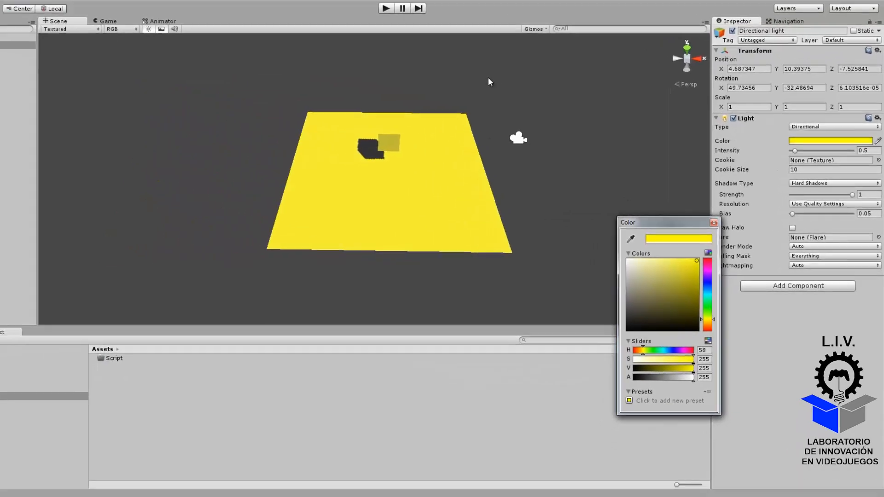
- Examine the Cube, its hard shadow and the floor under the yellow light from several angles and distances
alt+drag(488, 82, 264, 93)
alt+drag(314, 104, 303, 31)
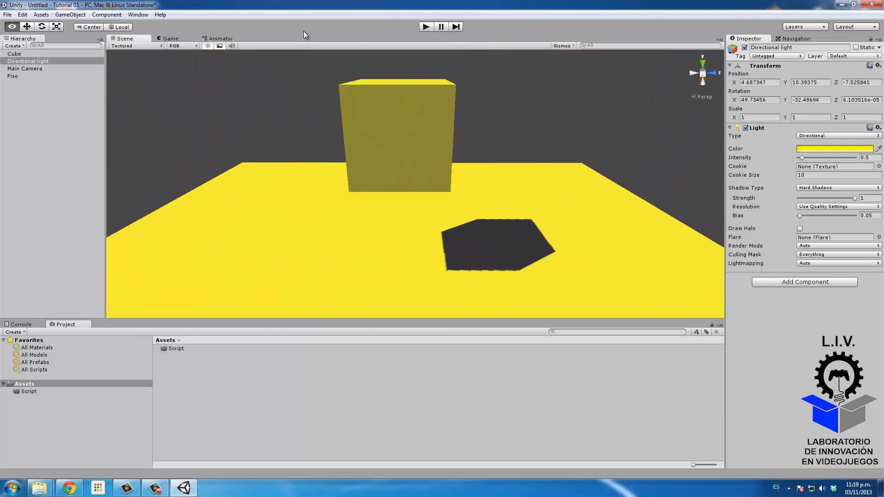
key(s)
mouse_move(303, 32)
right_down()
mouse_move(302, 50)
mouse_move(304, 29)
right_up()
key(w)
key(s)
key(w)
mouse_move(561, 123)
right_down()
mouse_move(563, 135)
mouse_move(562, 121)
right_up()
key(s)
key(w)
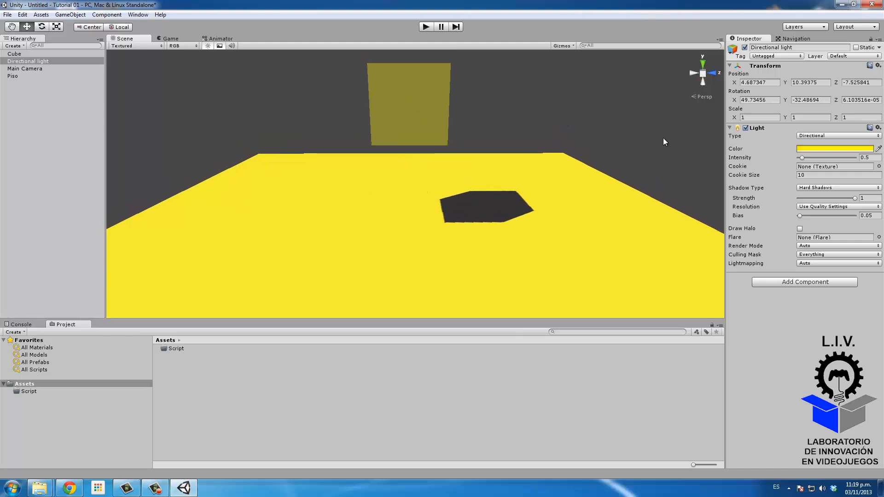
alt+drag(420, 120, 420, 119)
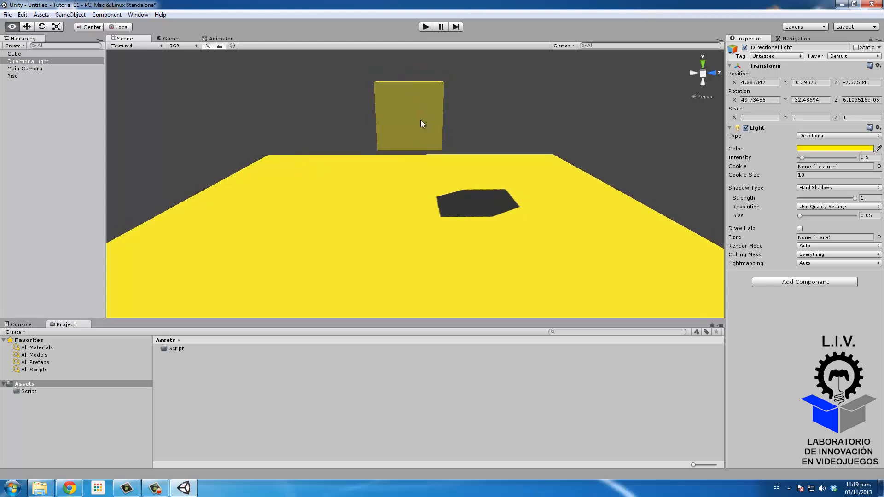
- Select the Cube and examine its Transform, Mesh Filter, Box Collider and Mesh Renderer components
click(421, 105)
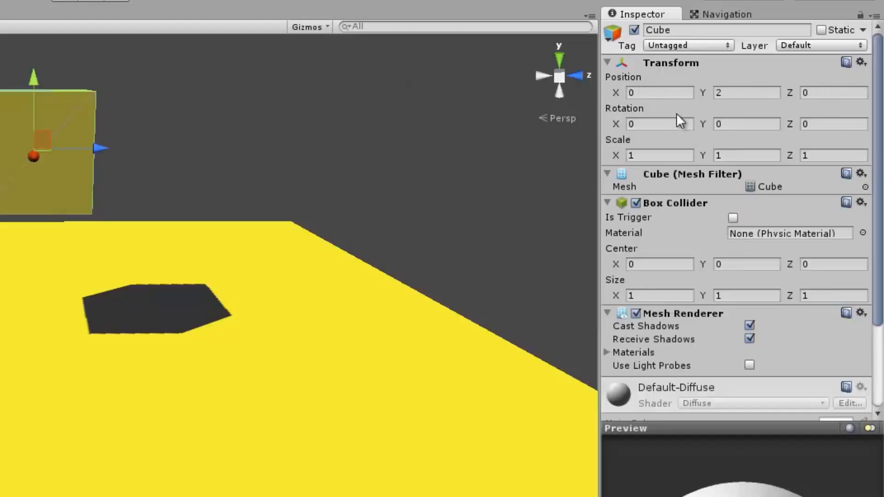
click(661, 62)
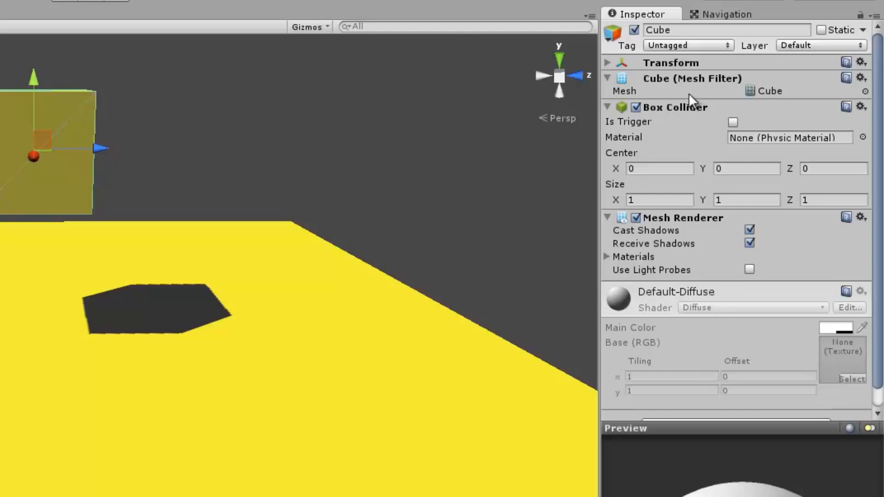
click(673, 104)
click(672, 122)
click(669, 107)
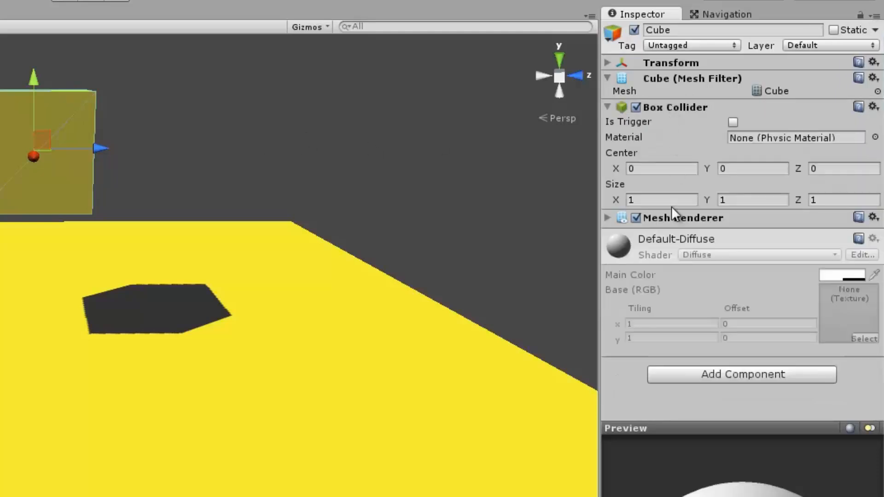
click(677, 217)
scroll(707, 205, down, 1)
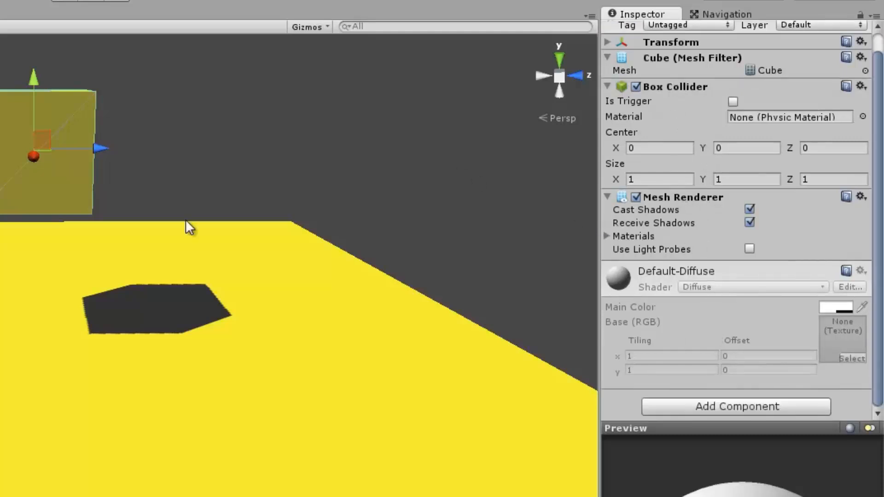
- Raise the Cube along the Y axis well above the floor
key(s)
mouse_move(150, 249)
right_down()
mouse_move(137, 254)
mouse_move(152, 205)
mouse_move(153, 236)
right_up()
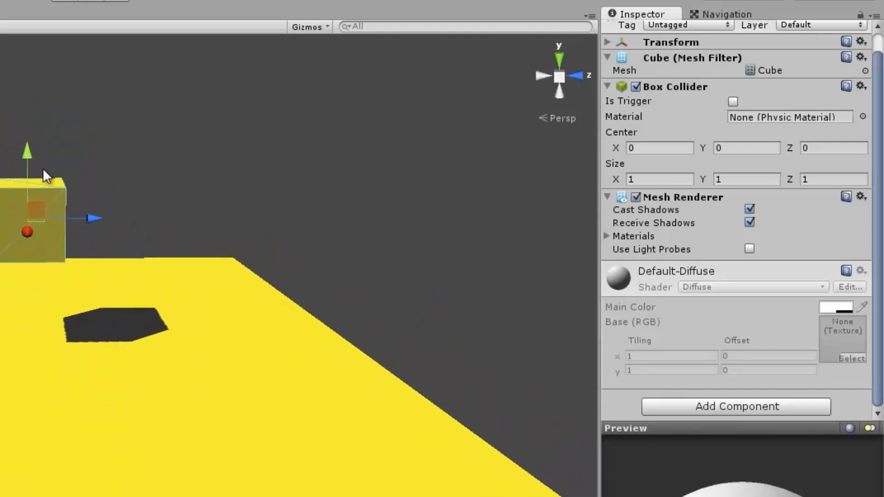
drag(27, 152, 40, 40)
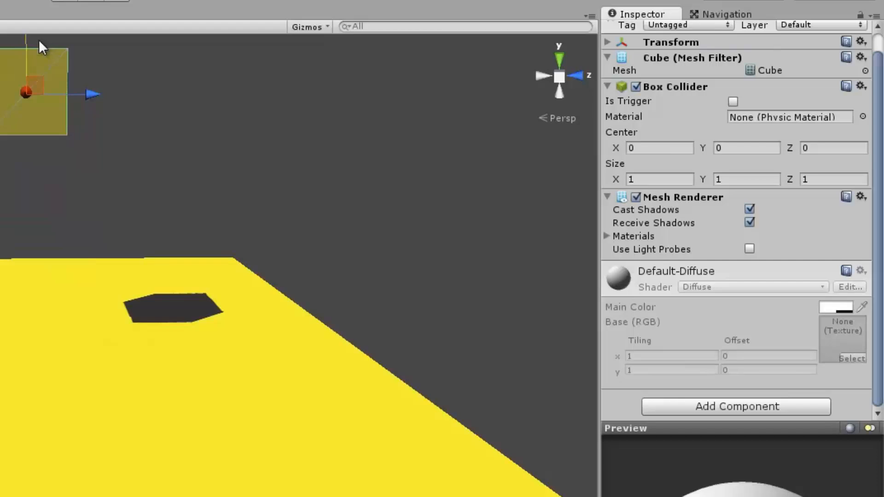
mouse_move(48, 136)
right_down()
mouse_move(54, 116)
mouse_move(54, 130)
right_up()
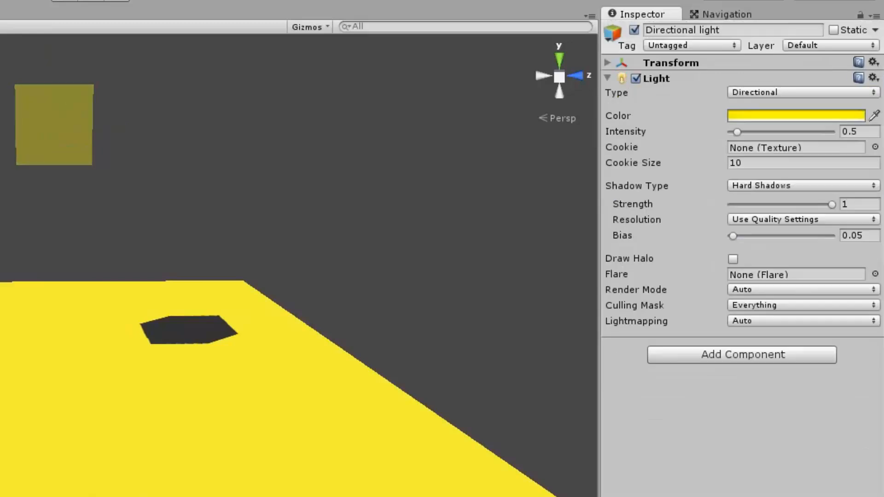
- Enlarge the Cube's component area by shrinking the material preview, and add a Rigidbody physics component to the Cube
scroll(708, 266, down, 1)
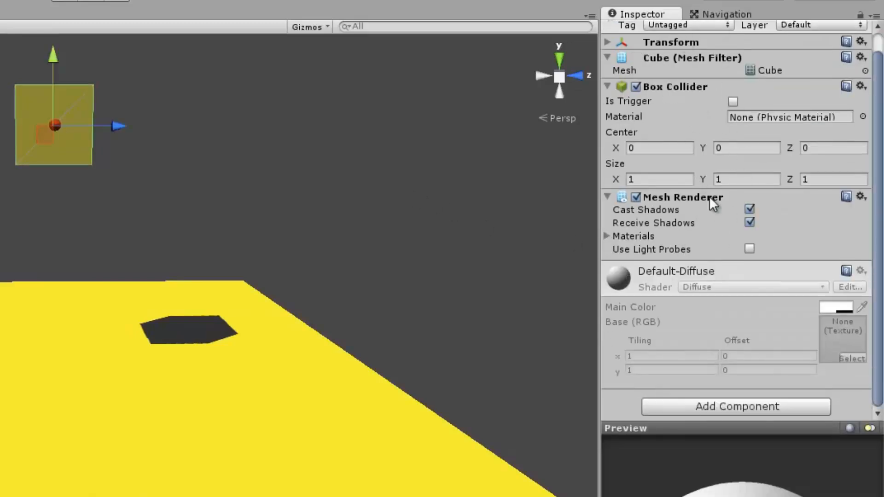
drag(734, 428, 734, 496)
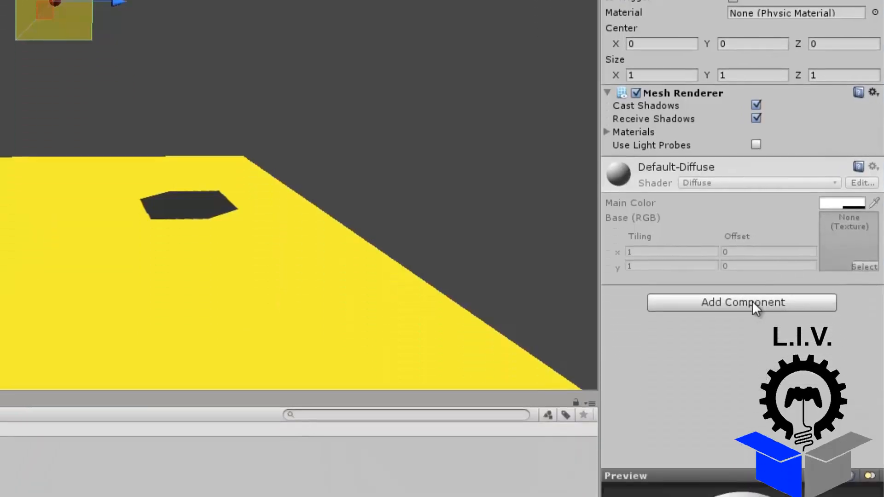
click(753, 427)
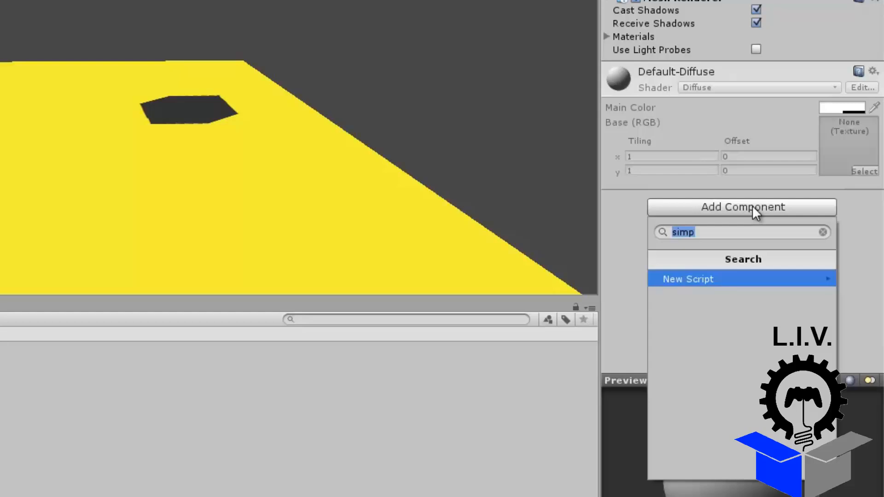
key(BackSpace)
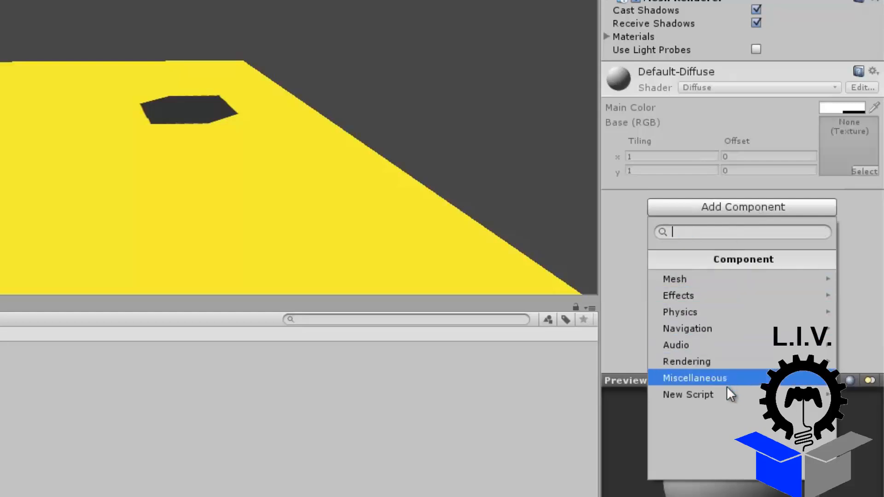
click(701, 310)
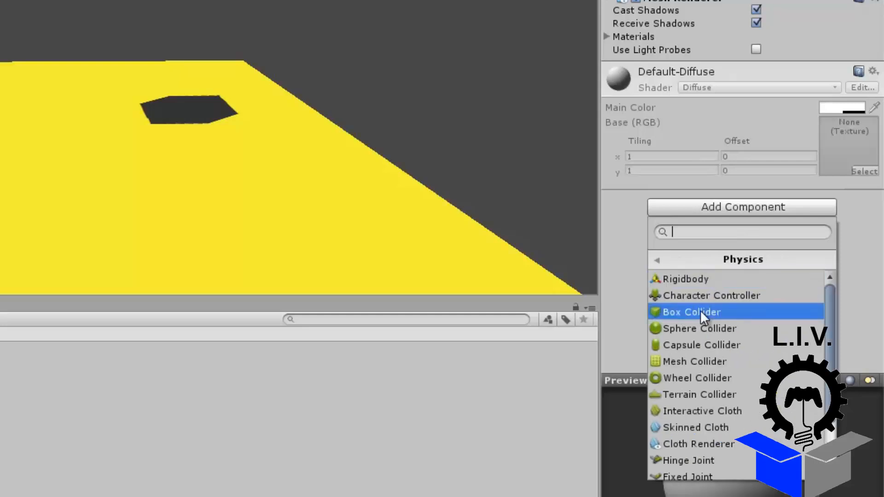
click(694, 279)
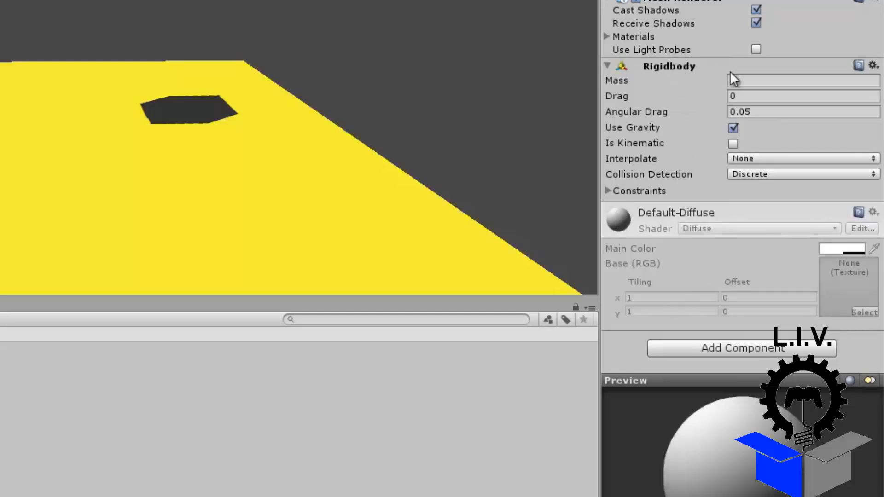
- Examine the Cube's Rigidbody settings for mass, drag and angular drag
click(745, 80)
click(756, 97)
click(767, 112)
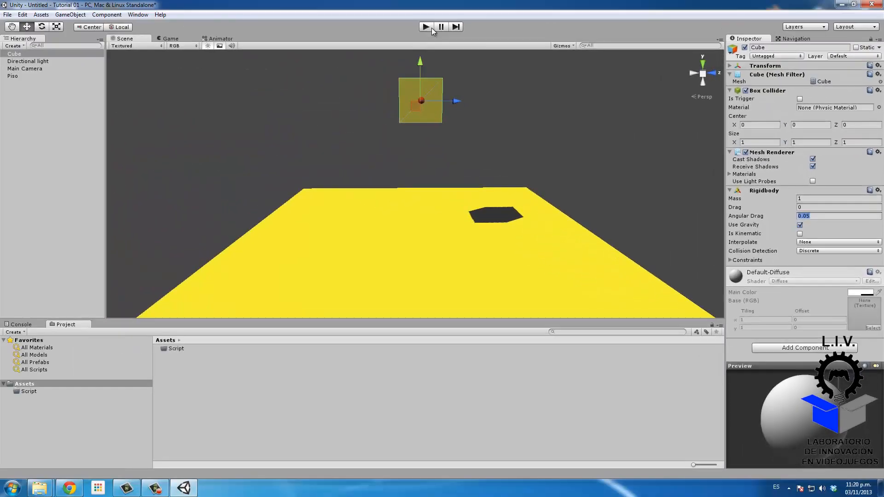
- Pull the scene view back slightly and align the Main Camera with it
mouse_move(518, 182)
alt+mouse_down()
mouse_move(505, 170)
mouse_move(515, 180)
alt+mouse_up()
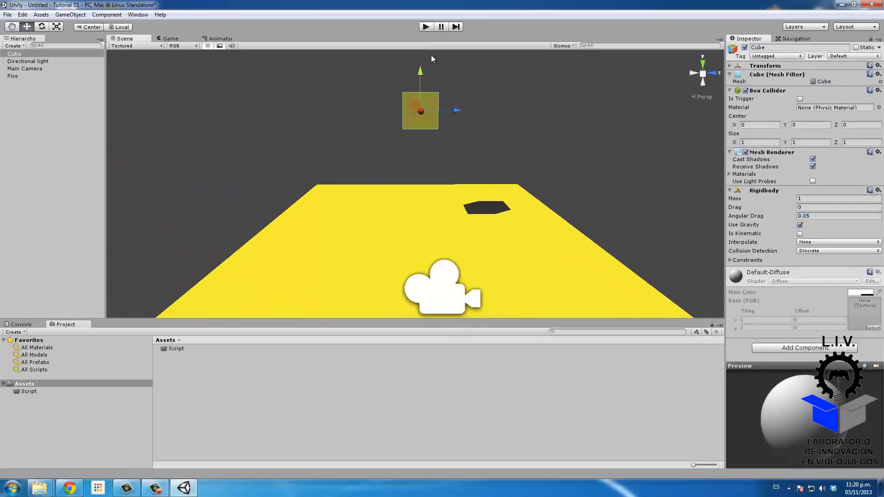
click(41, 14)
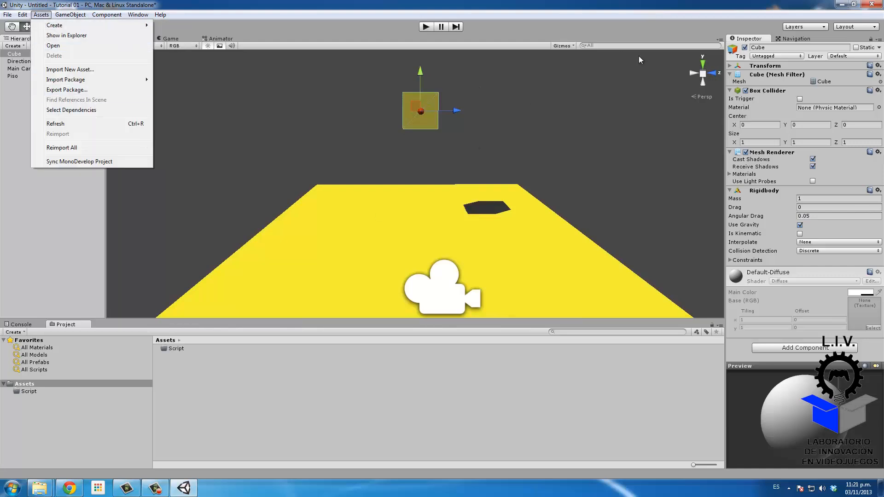
click(612, 140)
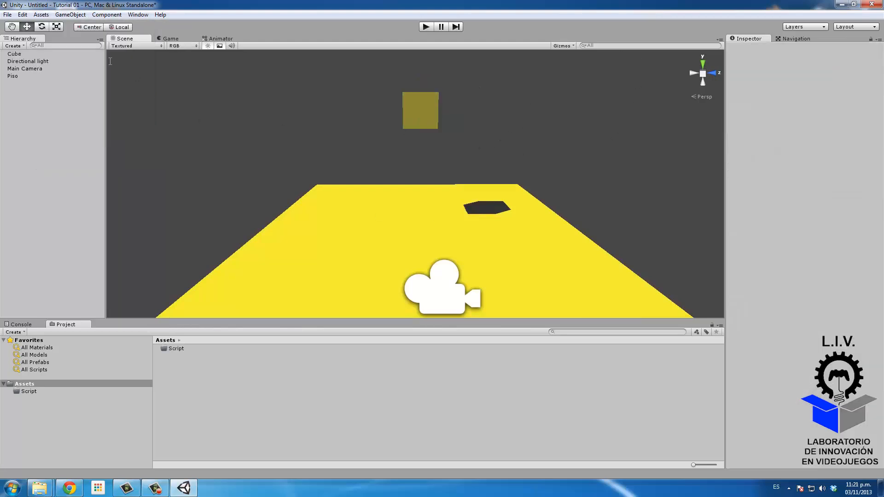
click(34, 68)
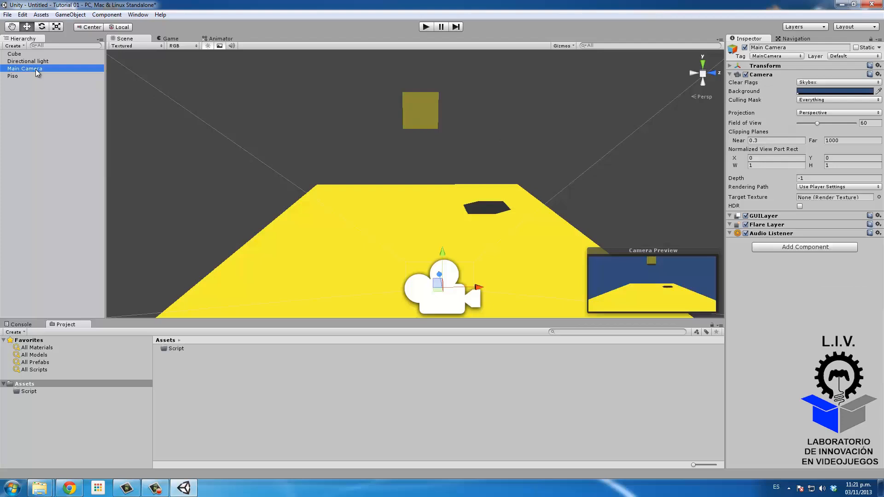
click(70, 14)
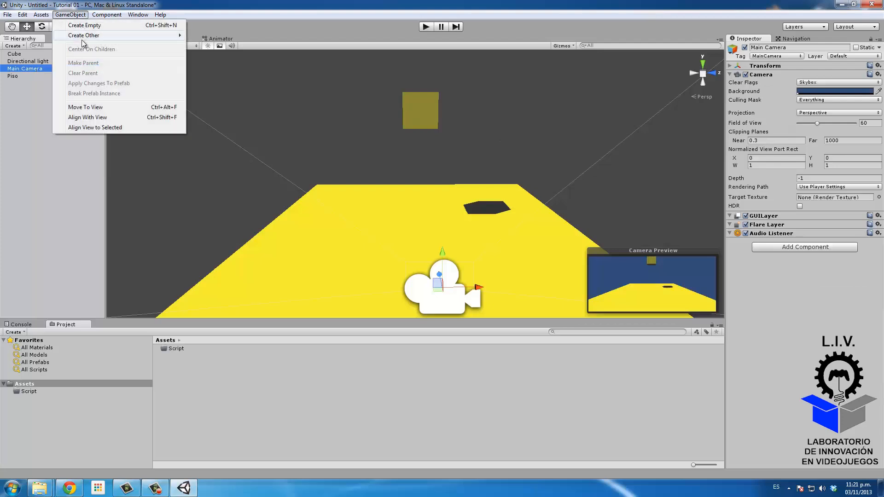
click(128, 119)
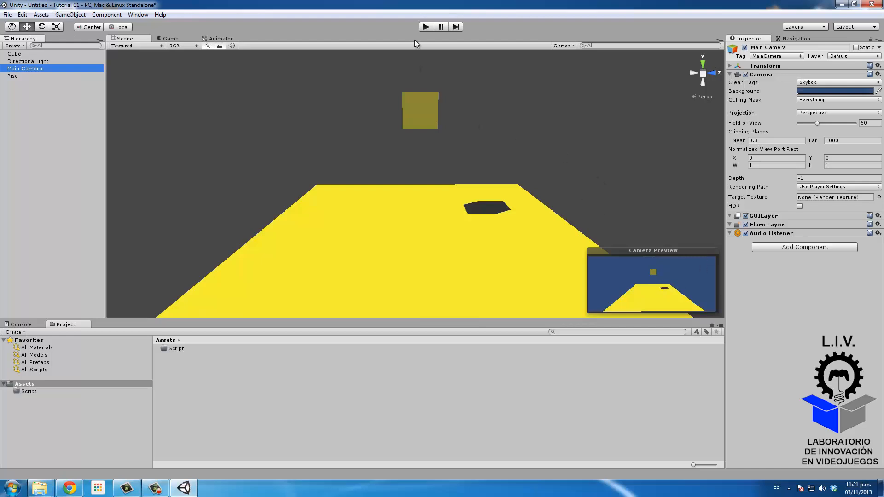
- Run the scene to test how the Cube falls onto the floor, and stop the playback
click(426, 27)
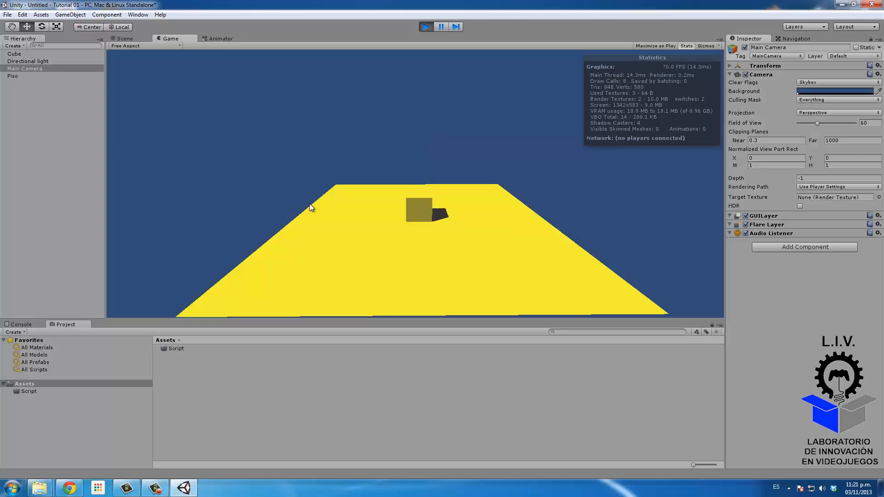
click(426, 27)
- Select the Cube and the Piso floor in turn and compare their Box Collider and Mesh Collider components
scroll(496, 154, down, 3)
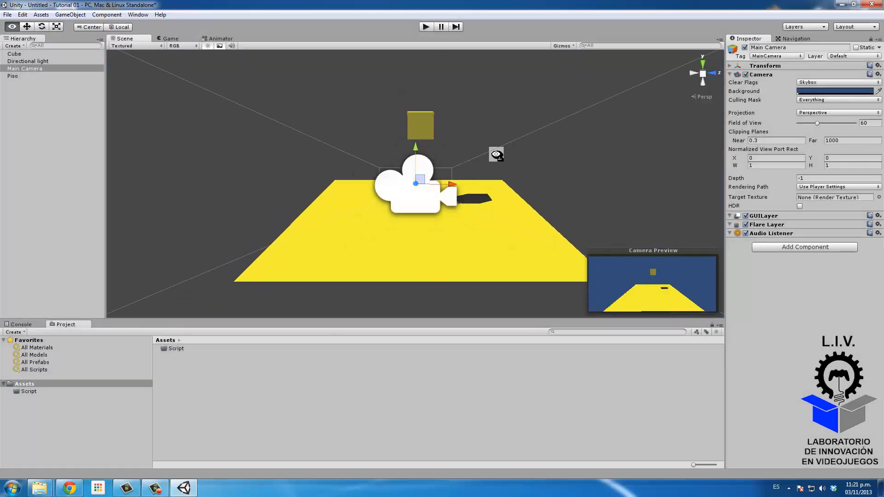
key(w)
right_drag(497, 155, 496, 145)
right_drag(447, 252, 414, 236)
click(415, 237)
click(424, 119)
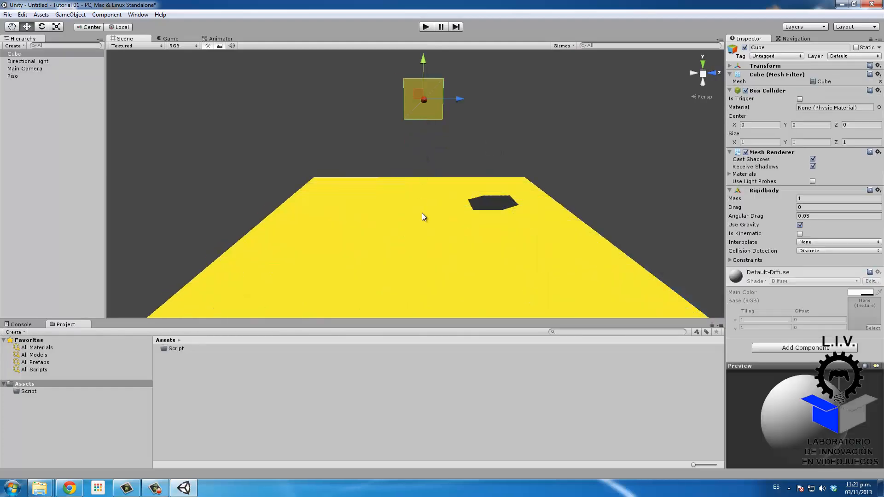
click(424, 217)
click(423, 112)
click(416, 210)
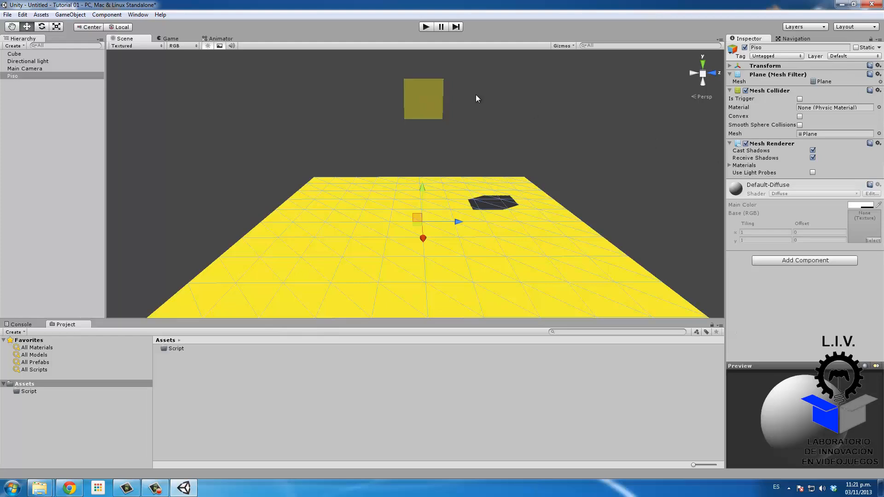
click(431, 106)
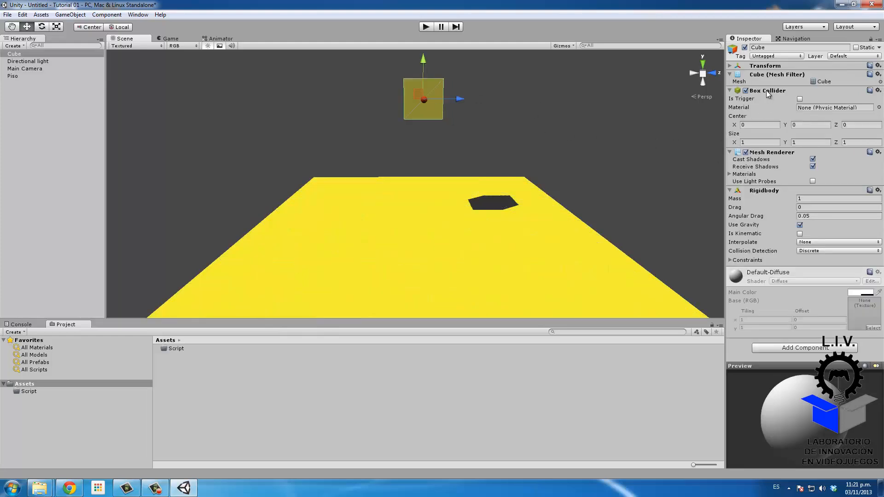
click(442, 230)
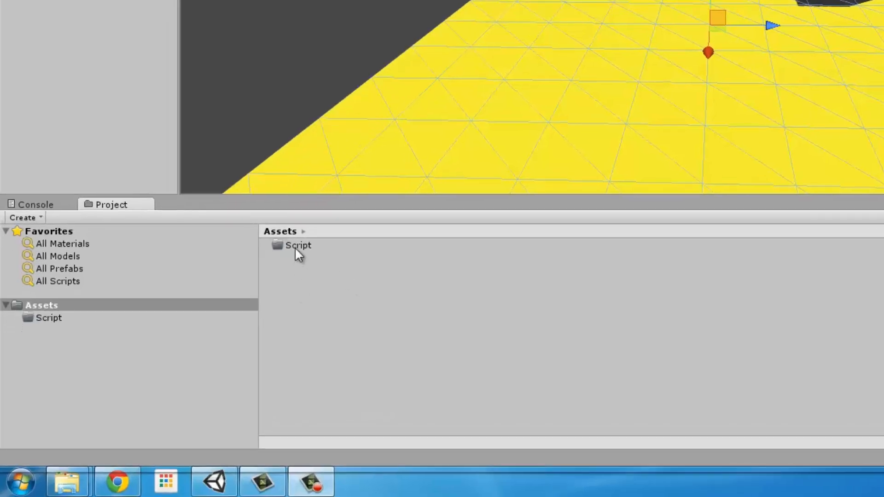
- Create a folder named Scenes in the project's Assets
right_click(304, 269)
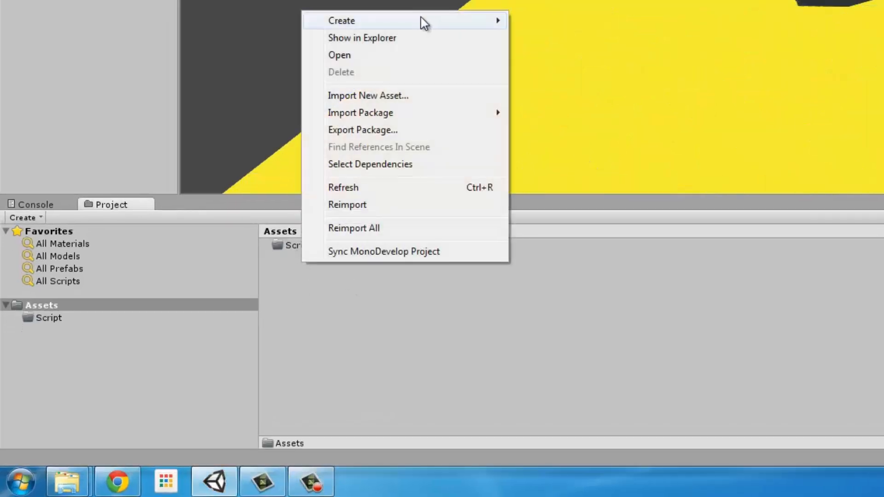
mouse_move(426, 24)
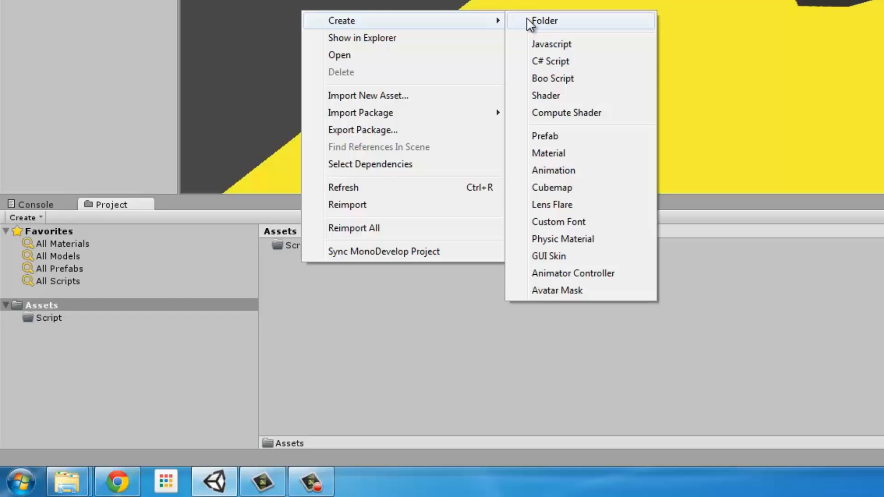
click(544, 21)
text(Scenes)
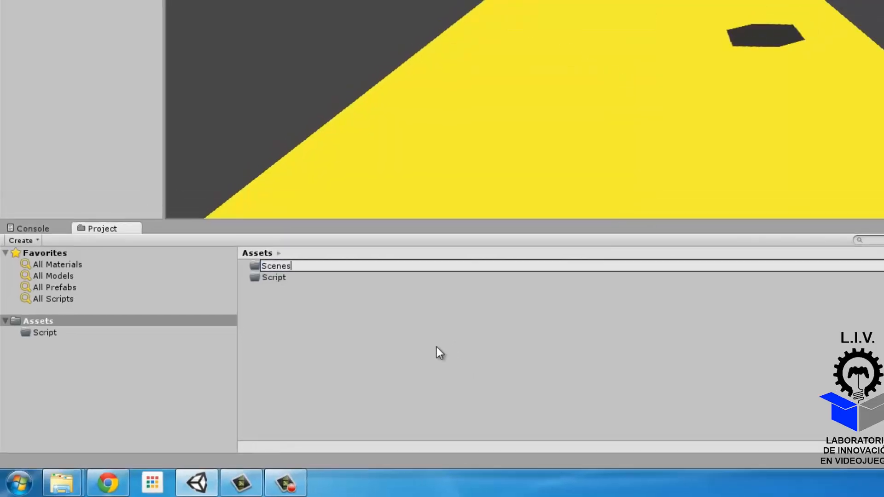
key(Return)
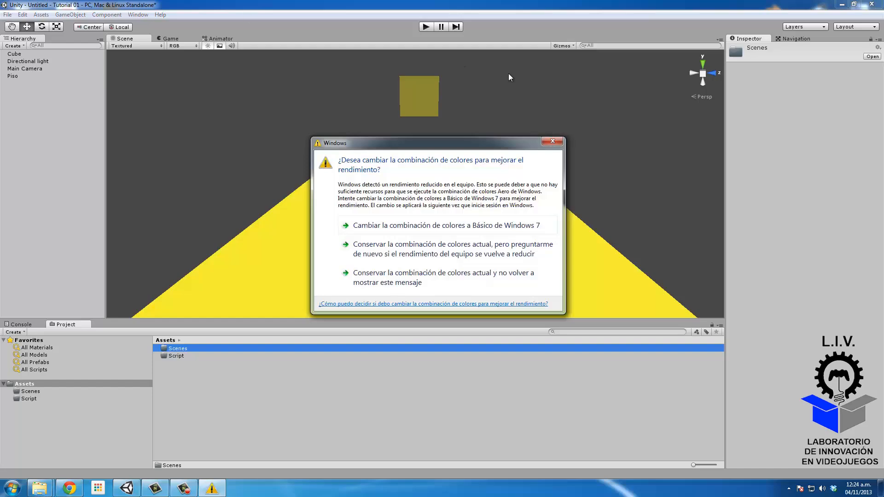
- Dismiss the Windows color scheme prompt and save the scene as "Scene Tutorial 1" in the Scenes folder
click(551, 141)
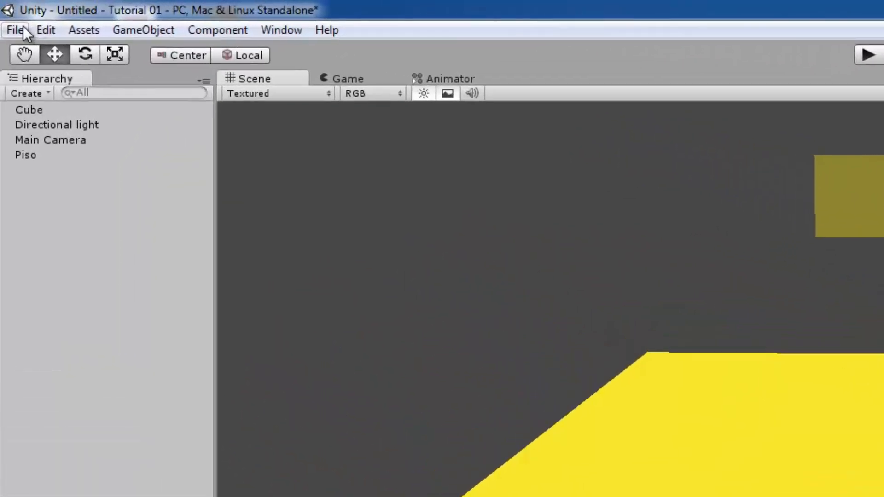
click(8, 15)
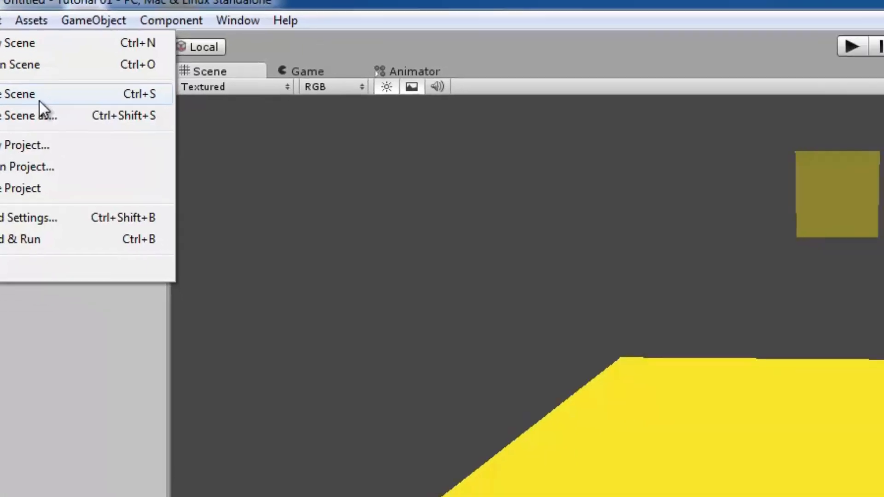
click(103, 120)
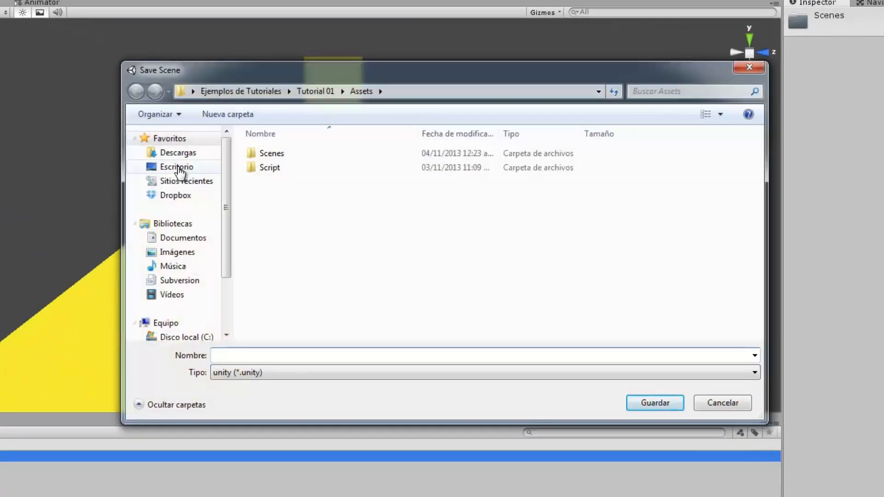
double_click(316, 154)
click(304, 357)
text(Scene)
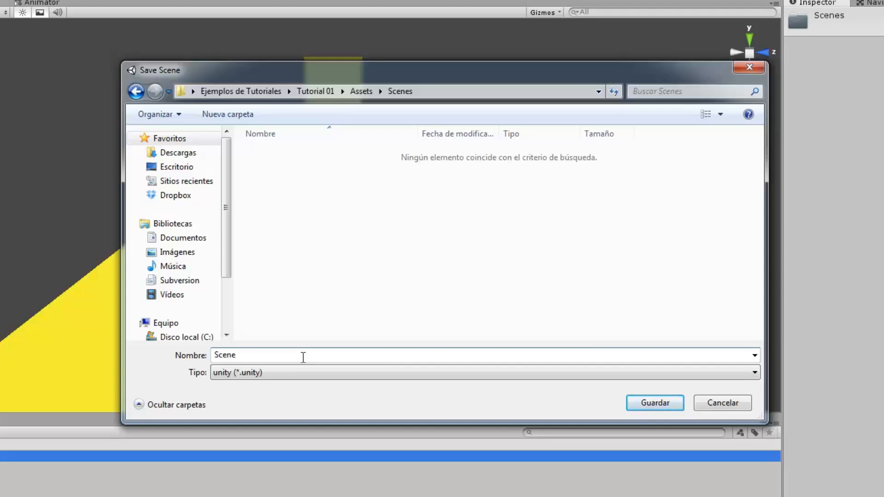
text( Tutorial 1)
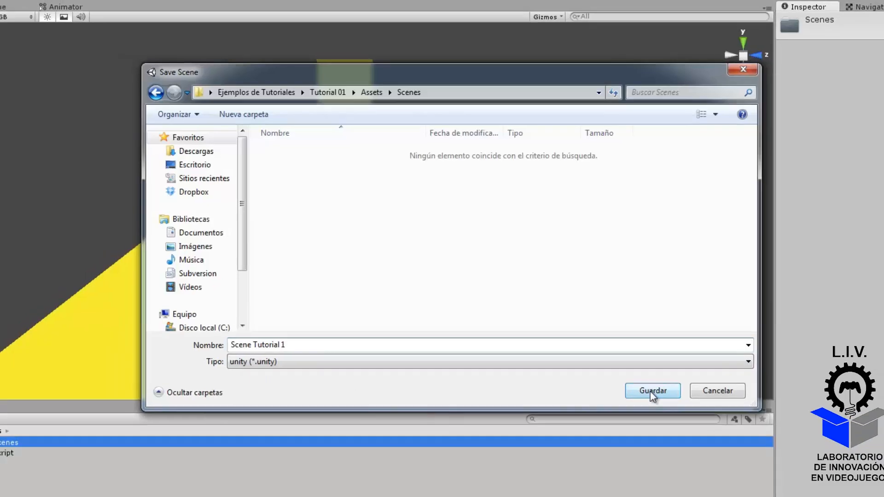
click(654, 403)
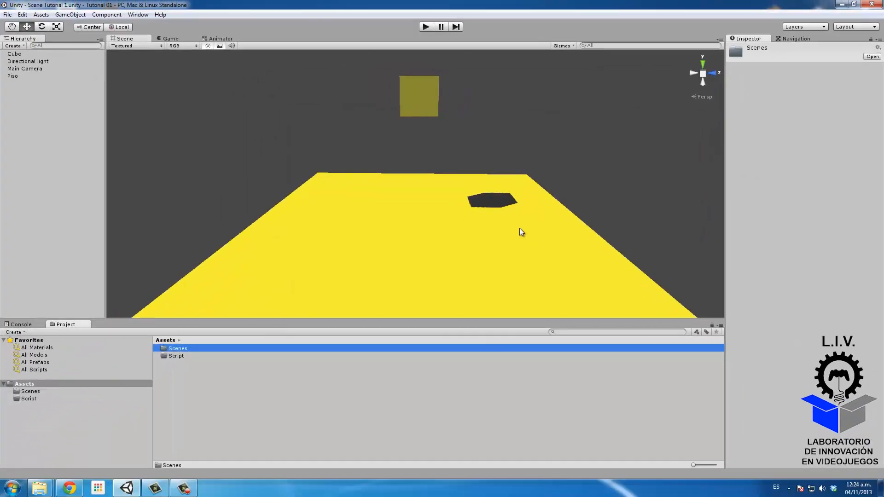